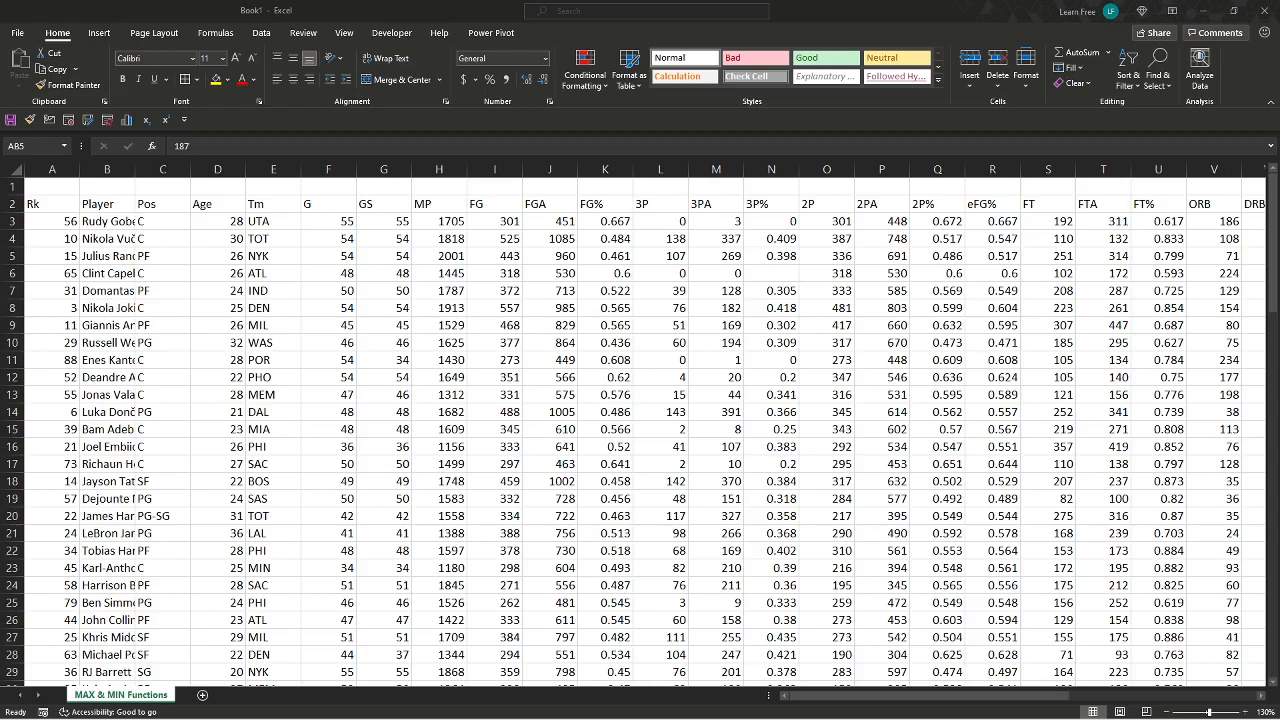
- Look across the player statistics columns through to the PTS column and the MAX and MIN example area
click(209, 264)
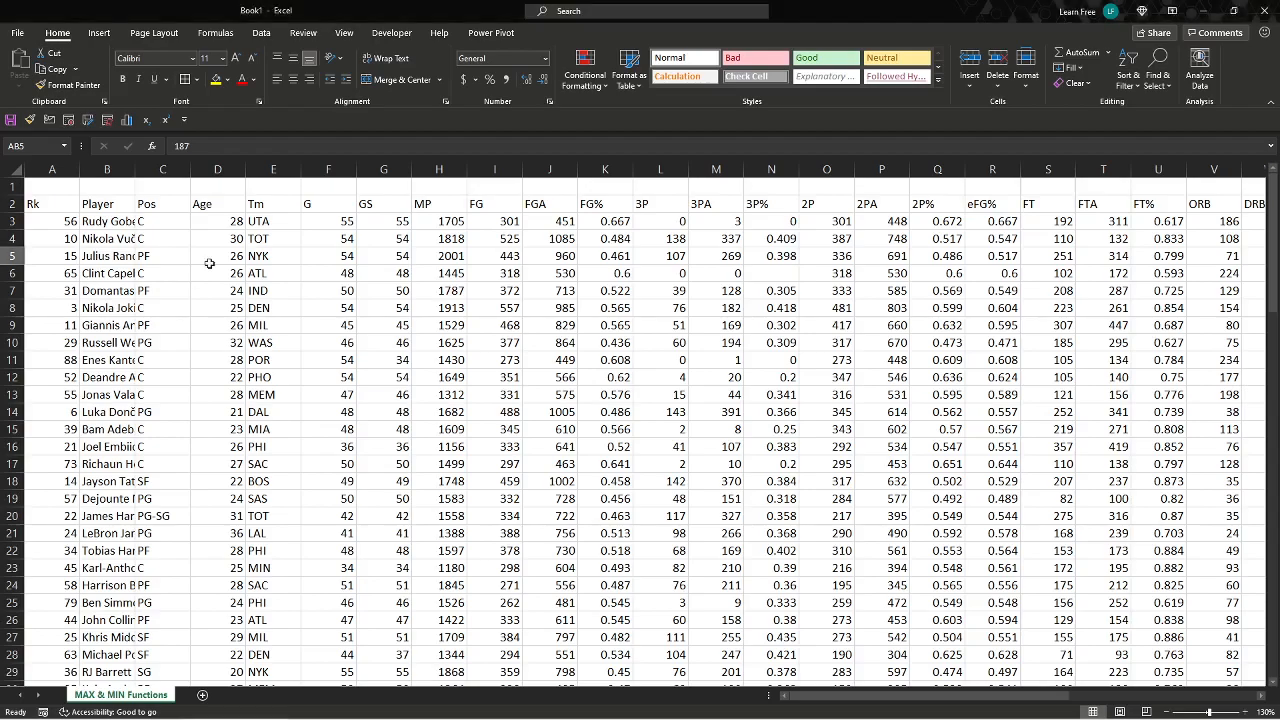
click(209, 263)
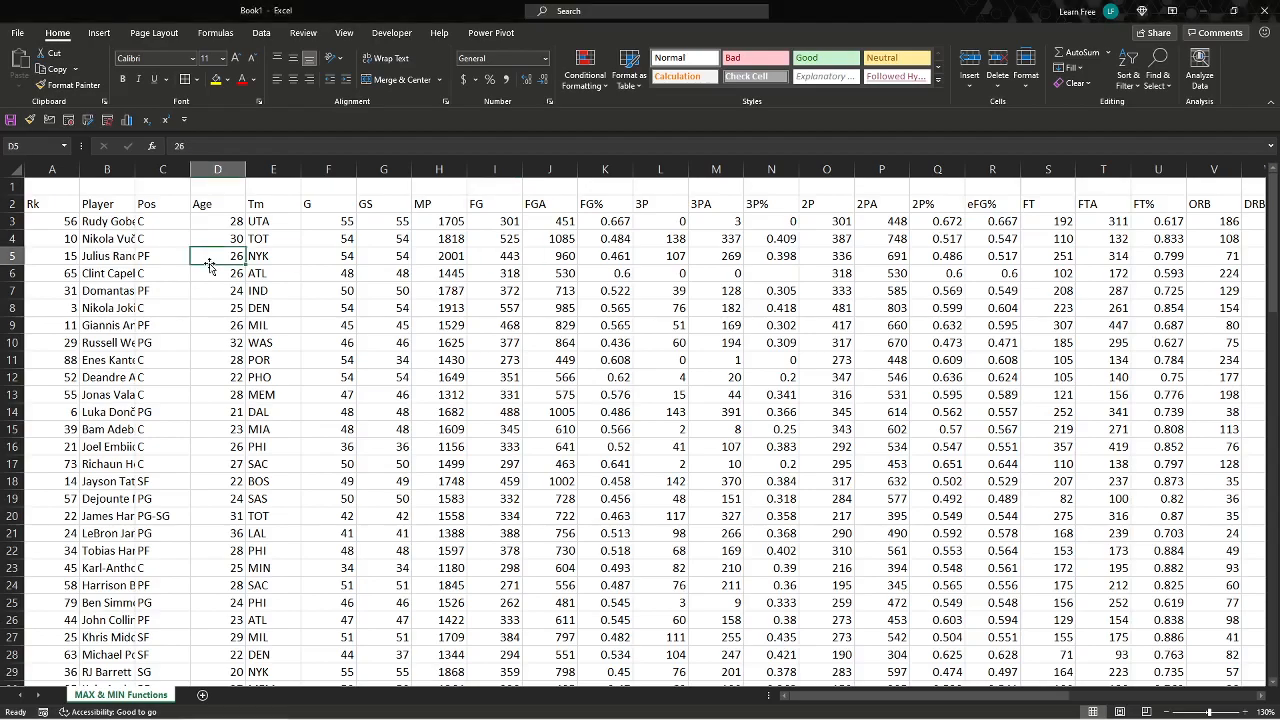
key(Right)
key(Right)
key(Right)
key(Right)
key(Right)
key(Right)
key(Right)
key(Right)
key(Right)
key(Right)
key(Right)
key(Right)
key(Right)
key(Right)
key(Right)
key(Right)
key(Right)
key(Right)
key(Right)
key(Right)
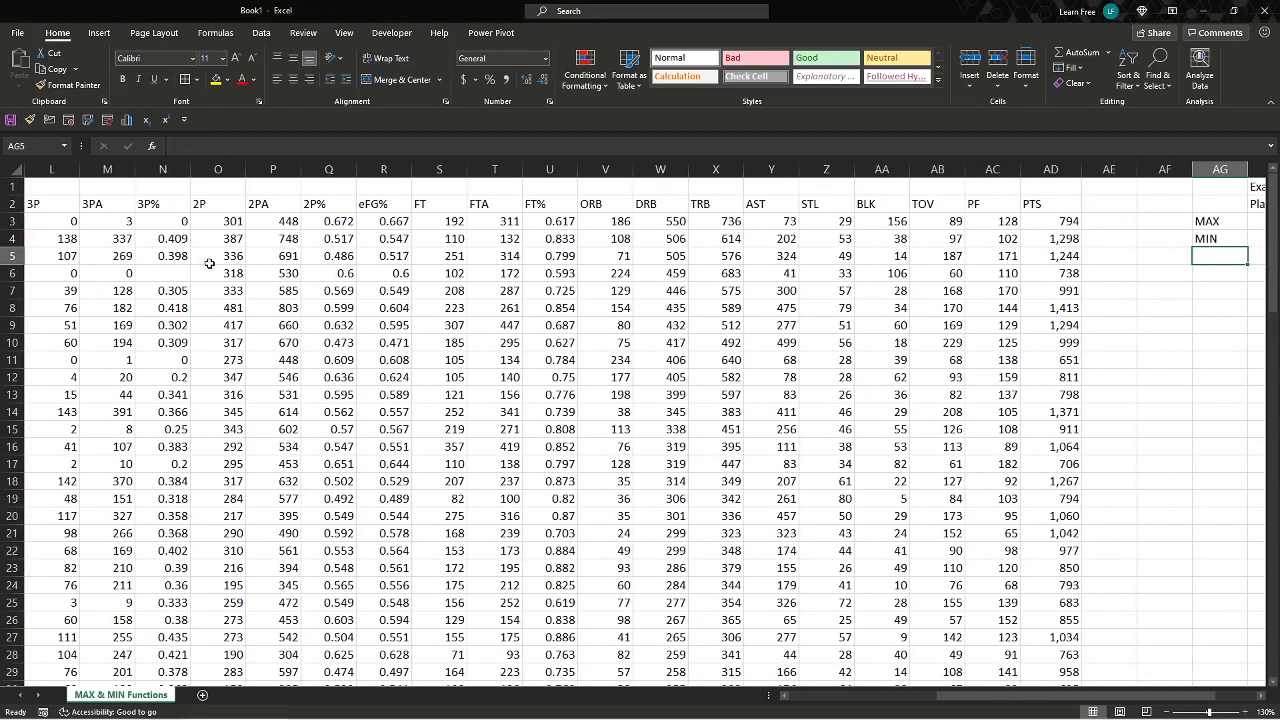
key(Up)
key(Right)
key(Up)
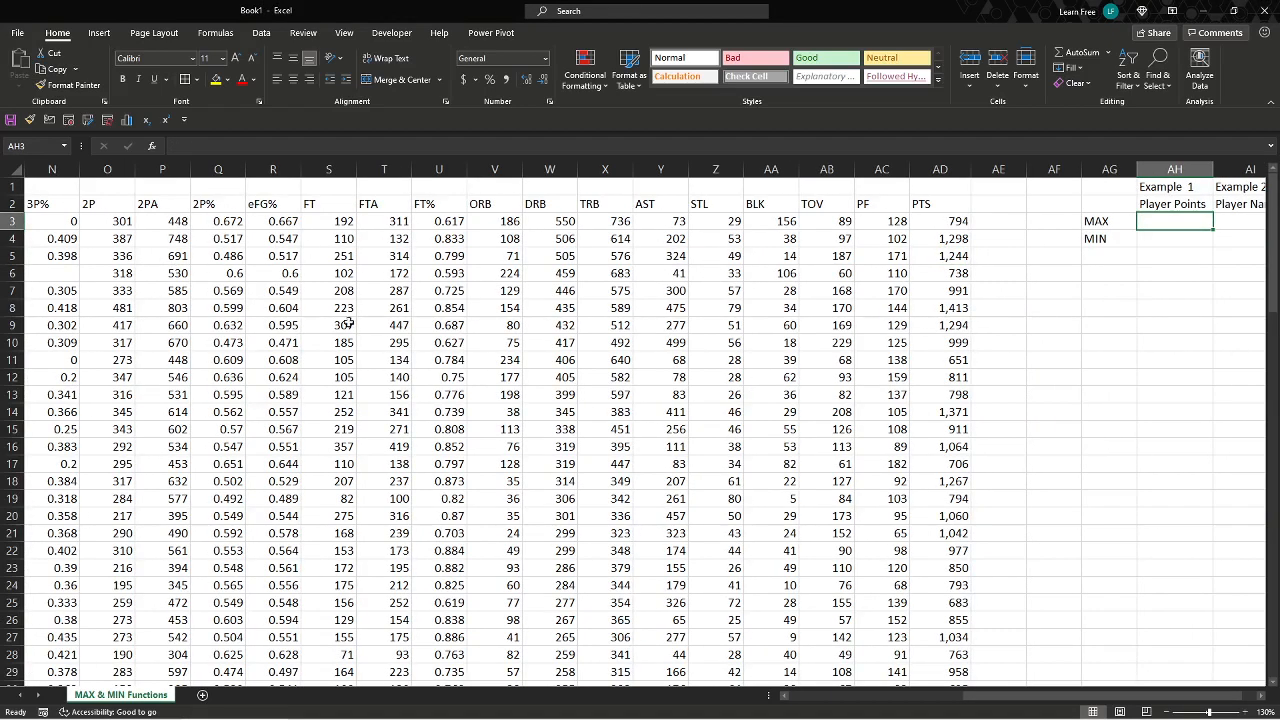
scroll(560, 275, right, 1)
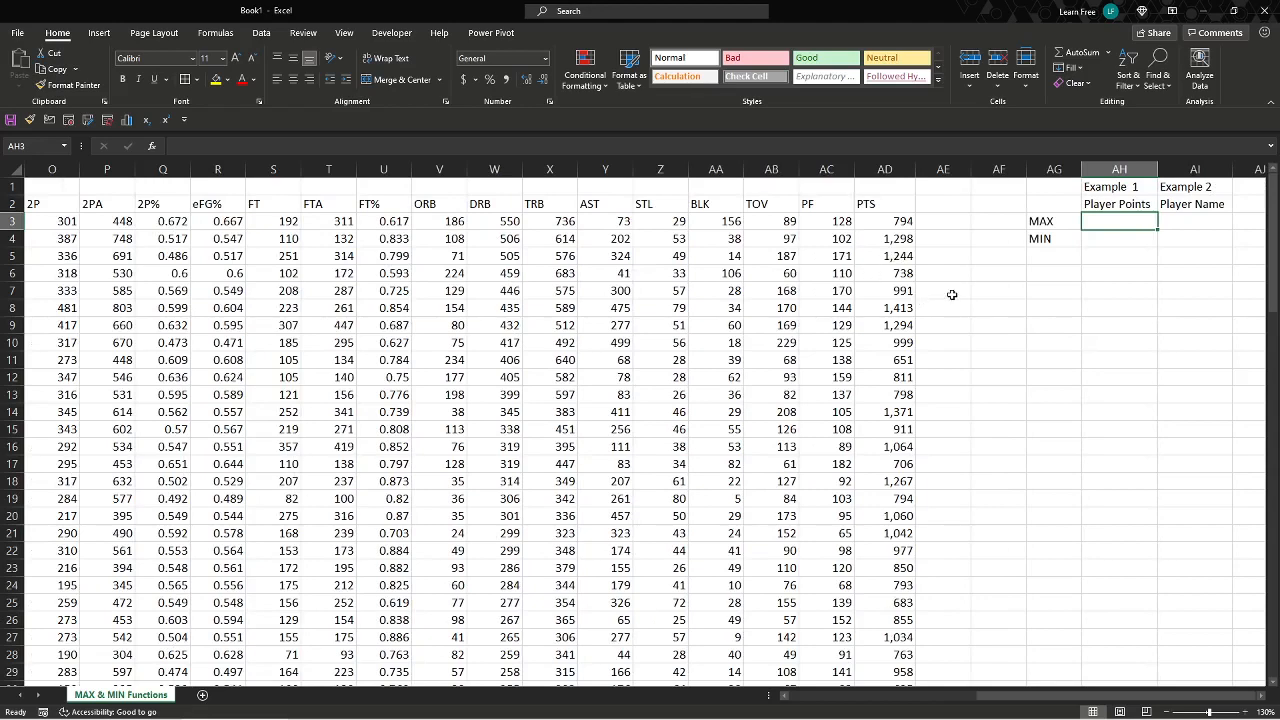
scroll(915, 278, right, 1)
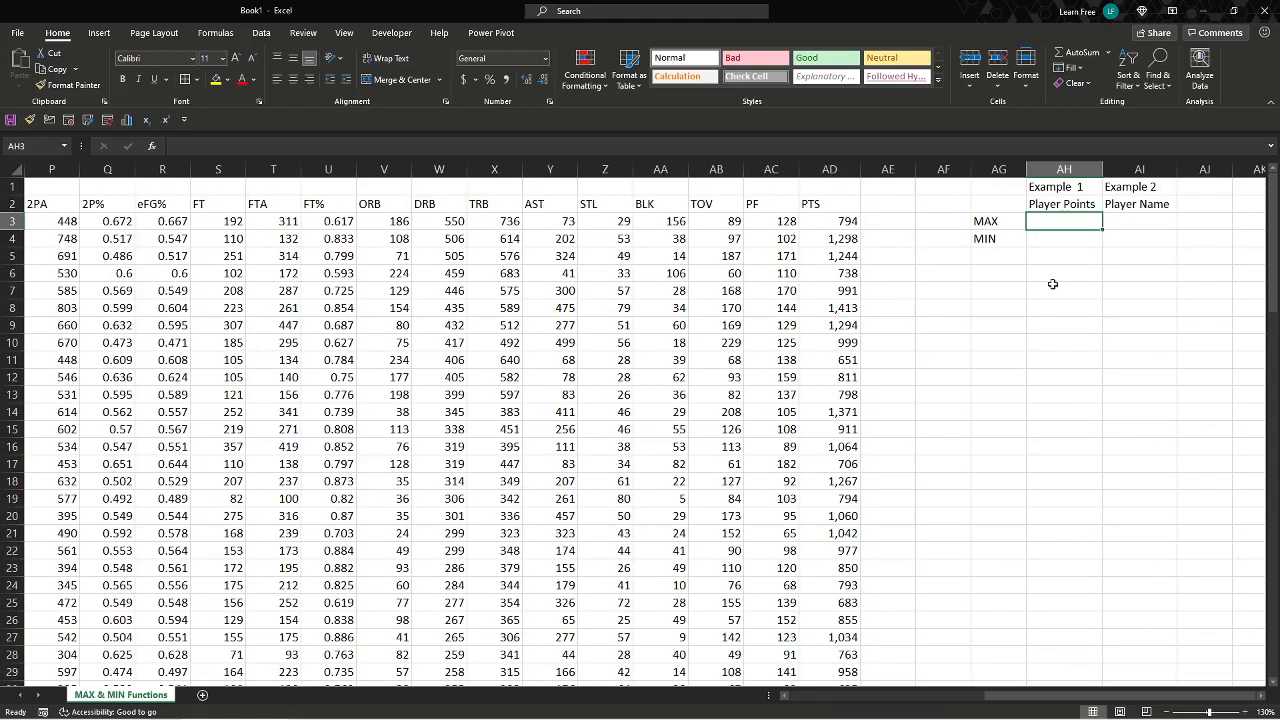
click(852, 207)
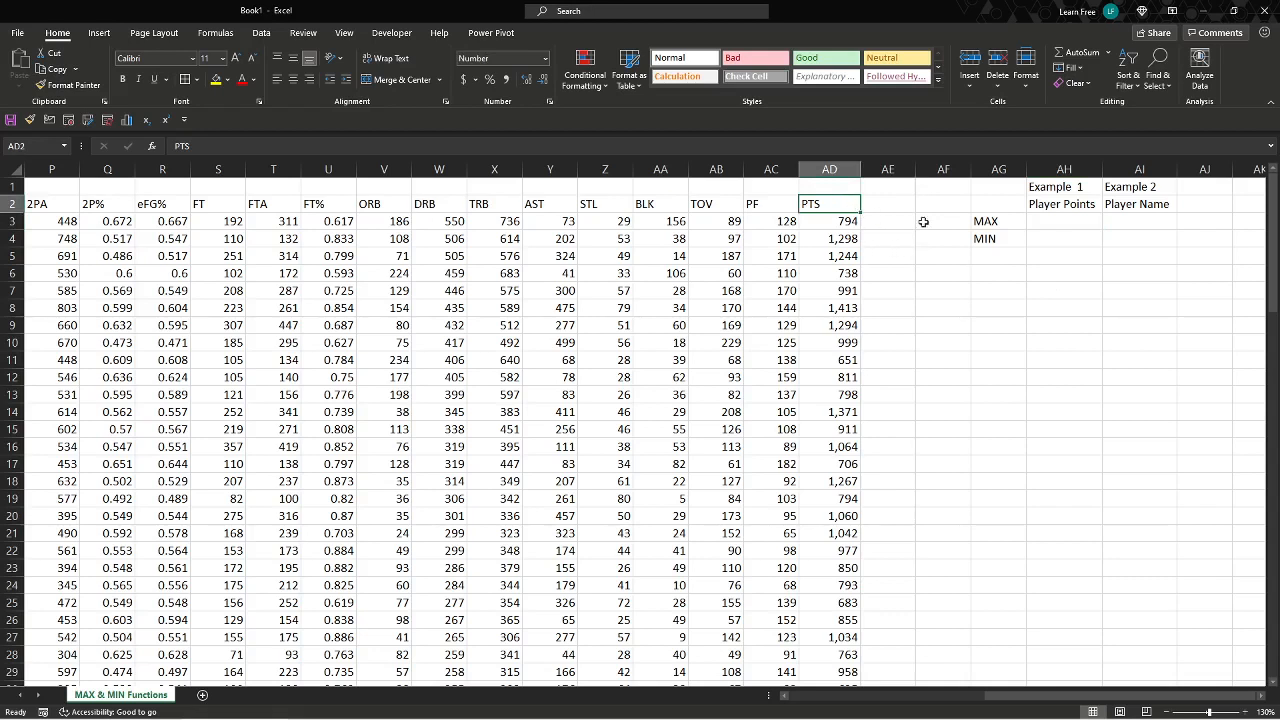
- Enter =MAX(AD2:AD103) in cell AH3 to find the highest player points in the PTS column
click(1060, 217)
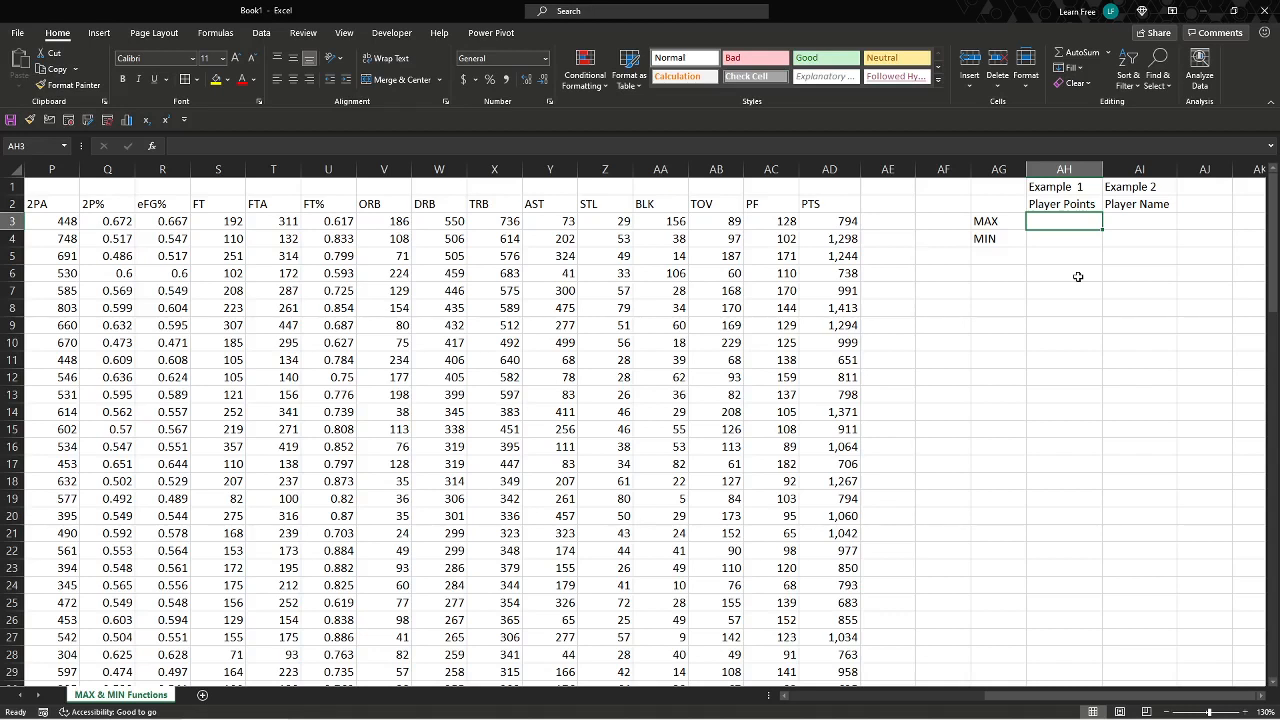
text(=)
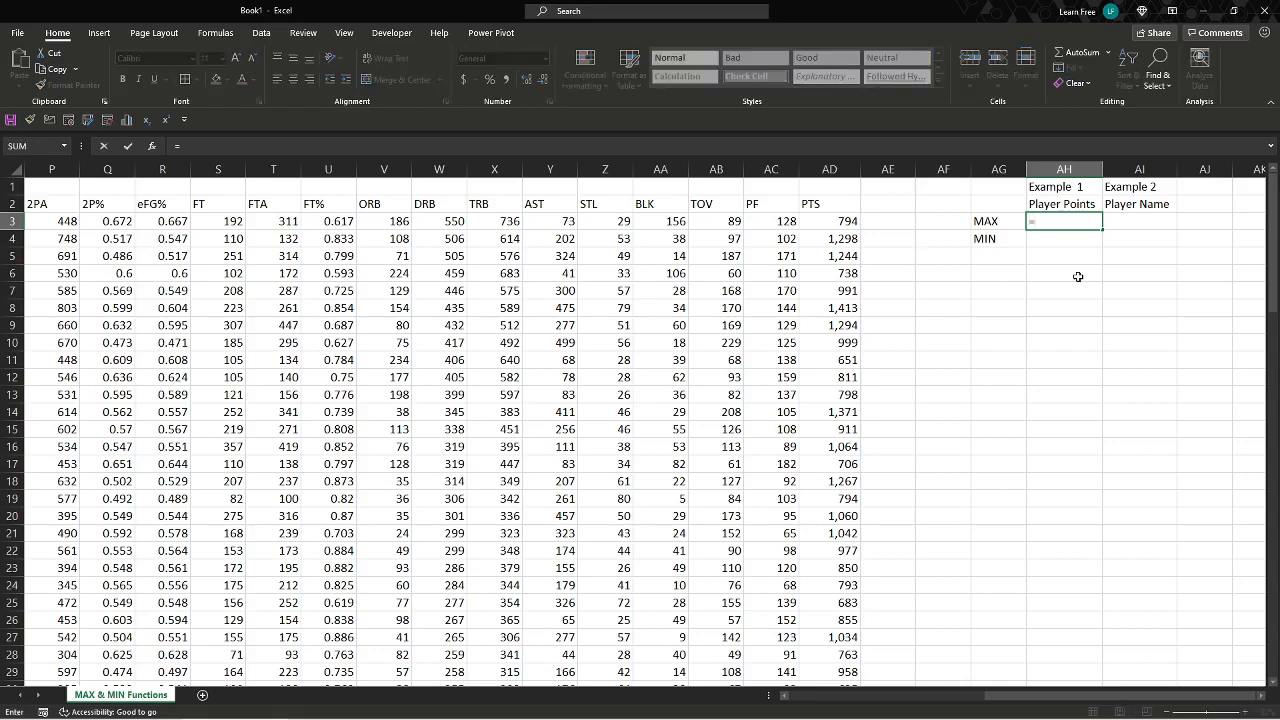
text(max)
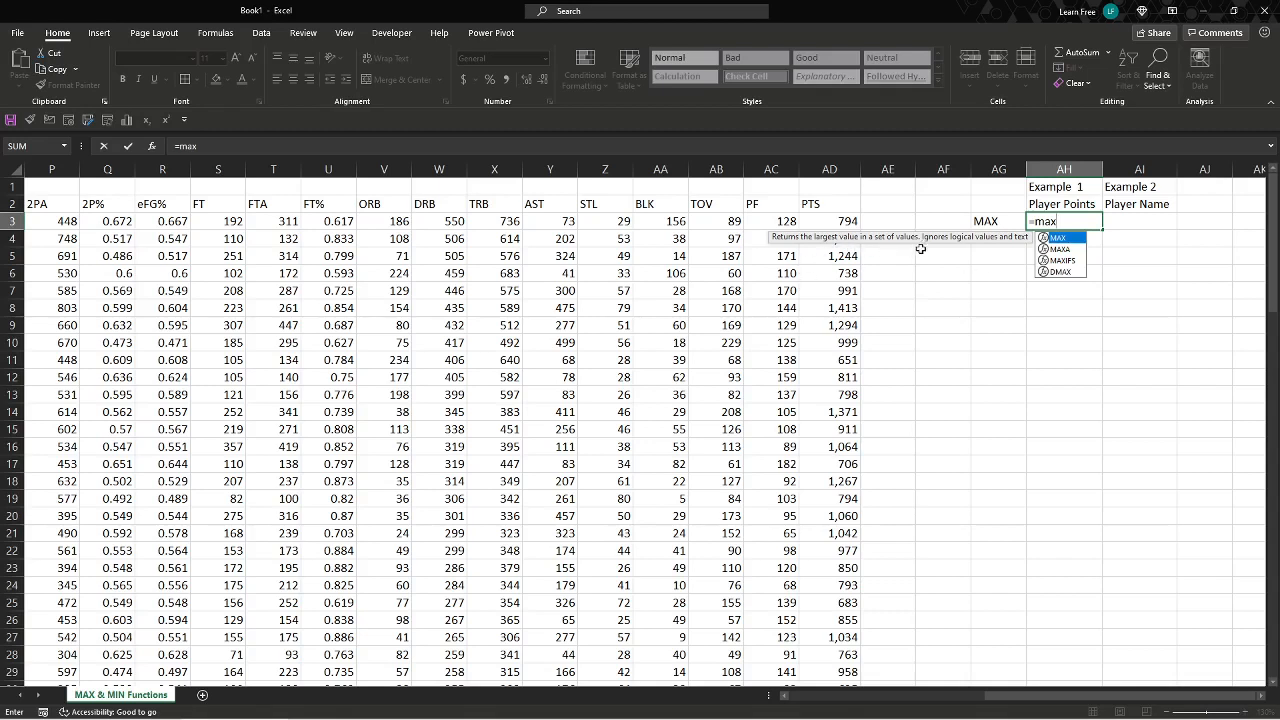
key(Tab)
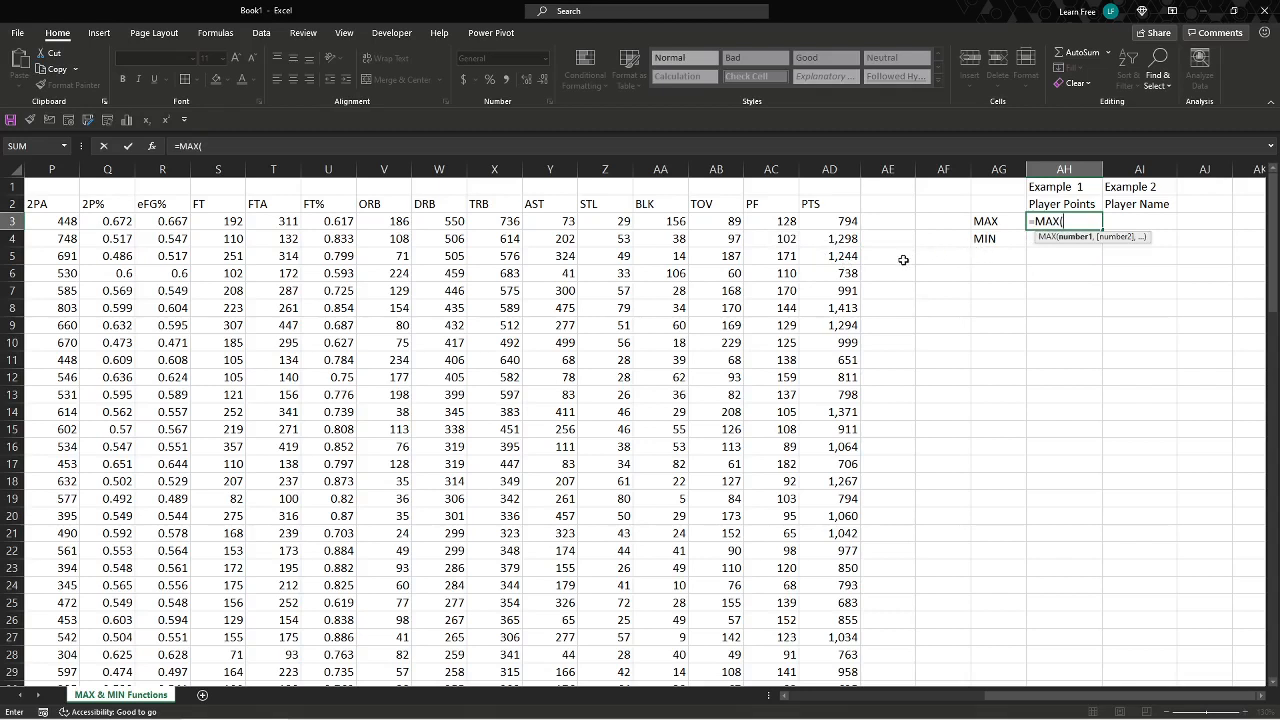
click(830, 205)
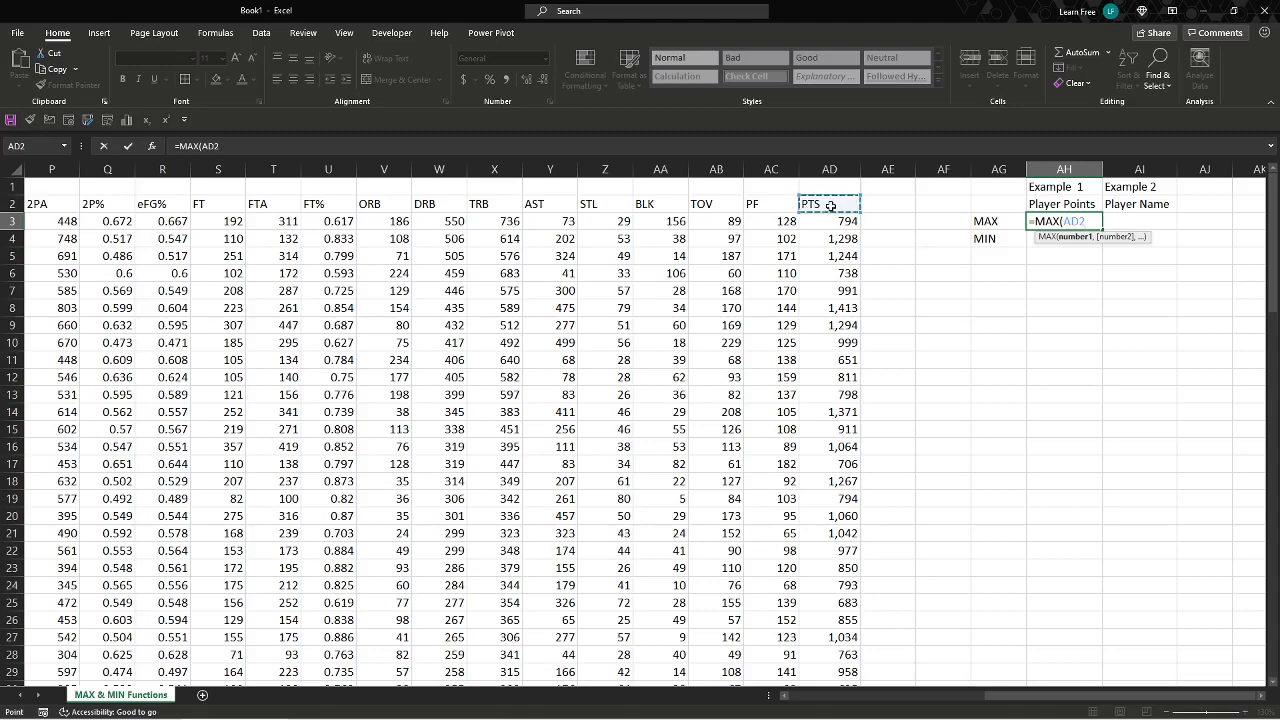
key(ctrl+shift+Down)
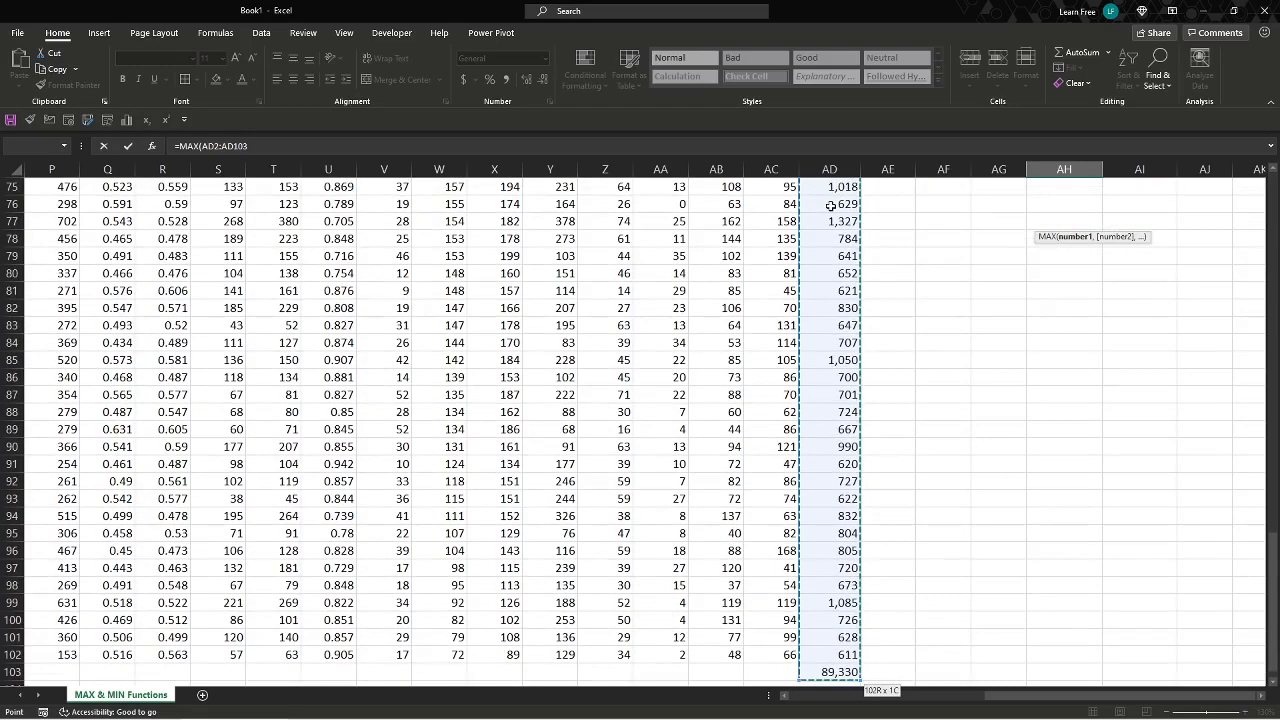
text())
key(Return)
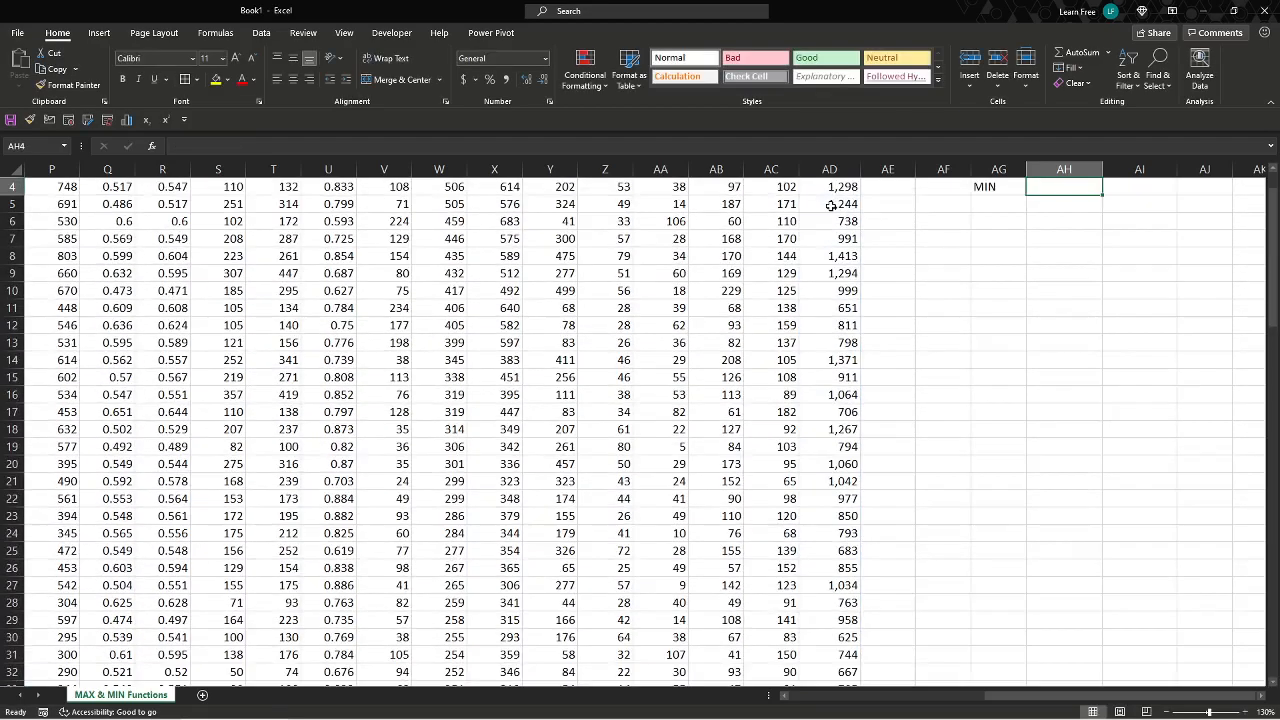
scroll(860, 220, up, 1)
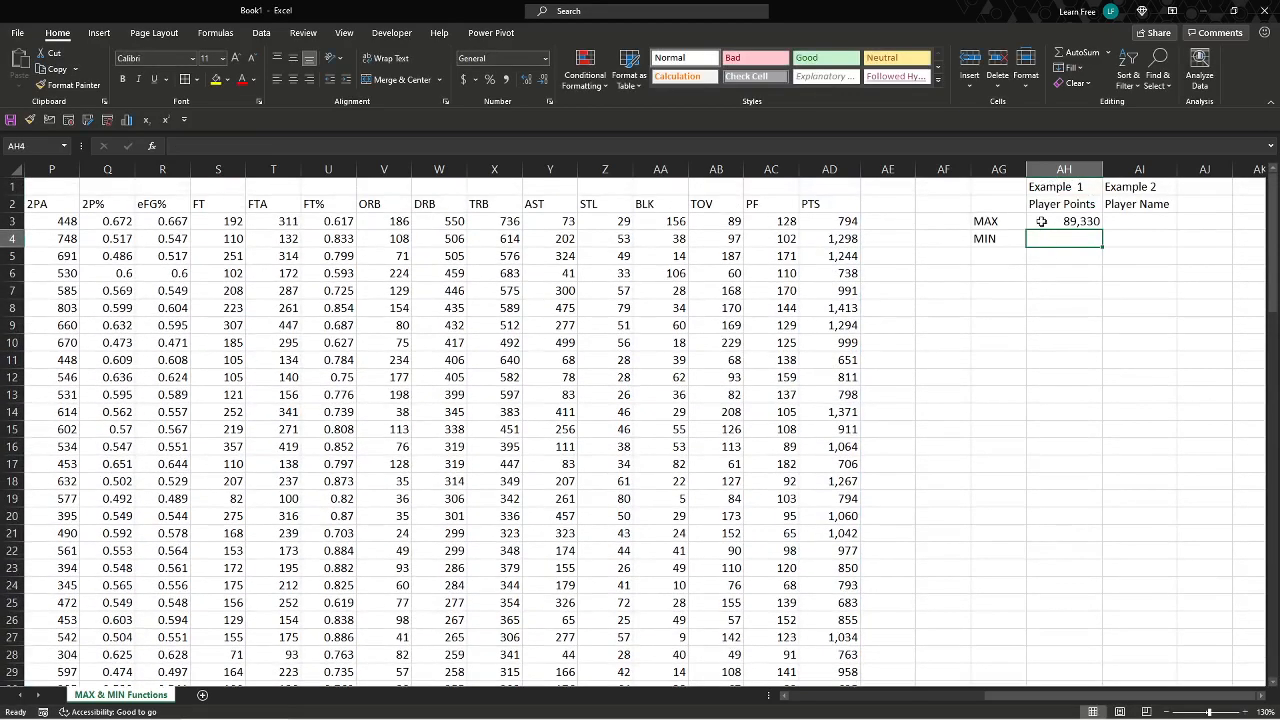
- Delete the column total in AD103 below the PTS data and return to the MAX formula in AH3
click(1041, 221)
scroll(845, 355, down, 3)
click(845, 358)
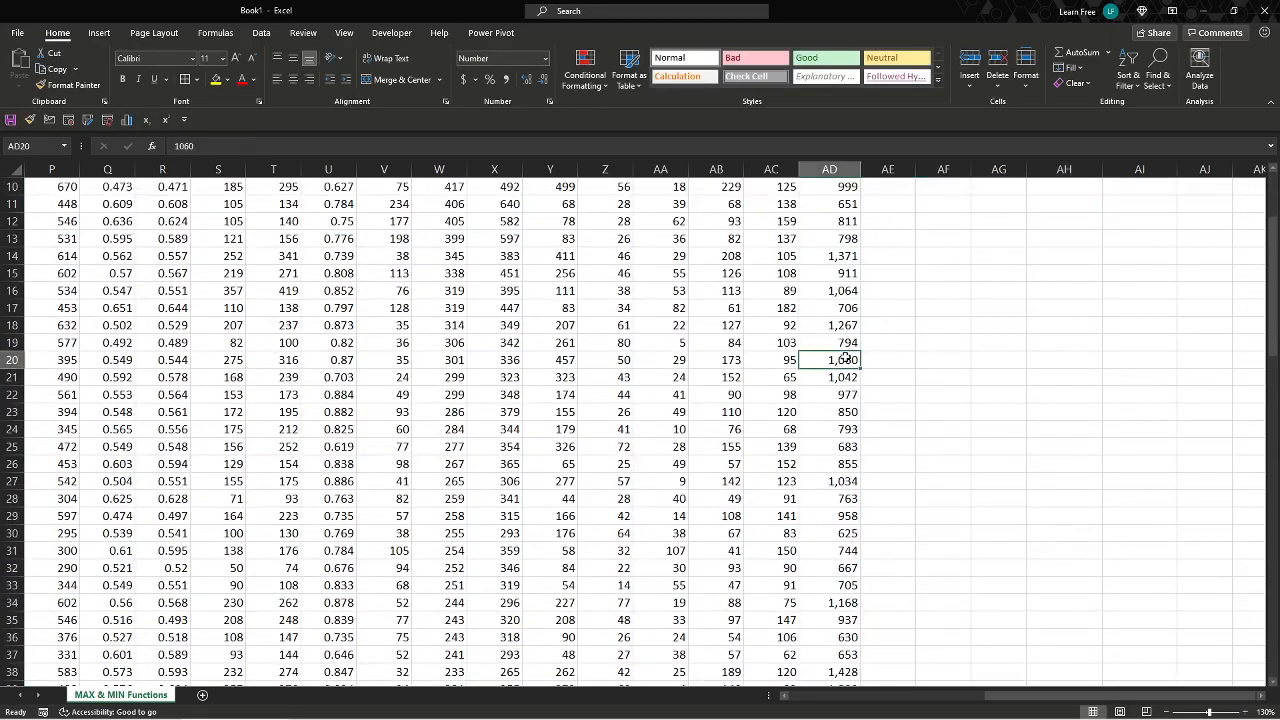
key(ctrl+Down)
key(Delete)
key(ctrl+Up)
key(ctrl+Up)
key(ctrl+Up)
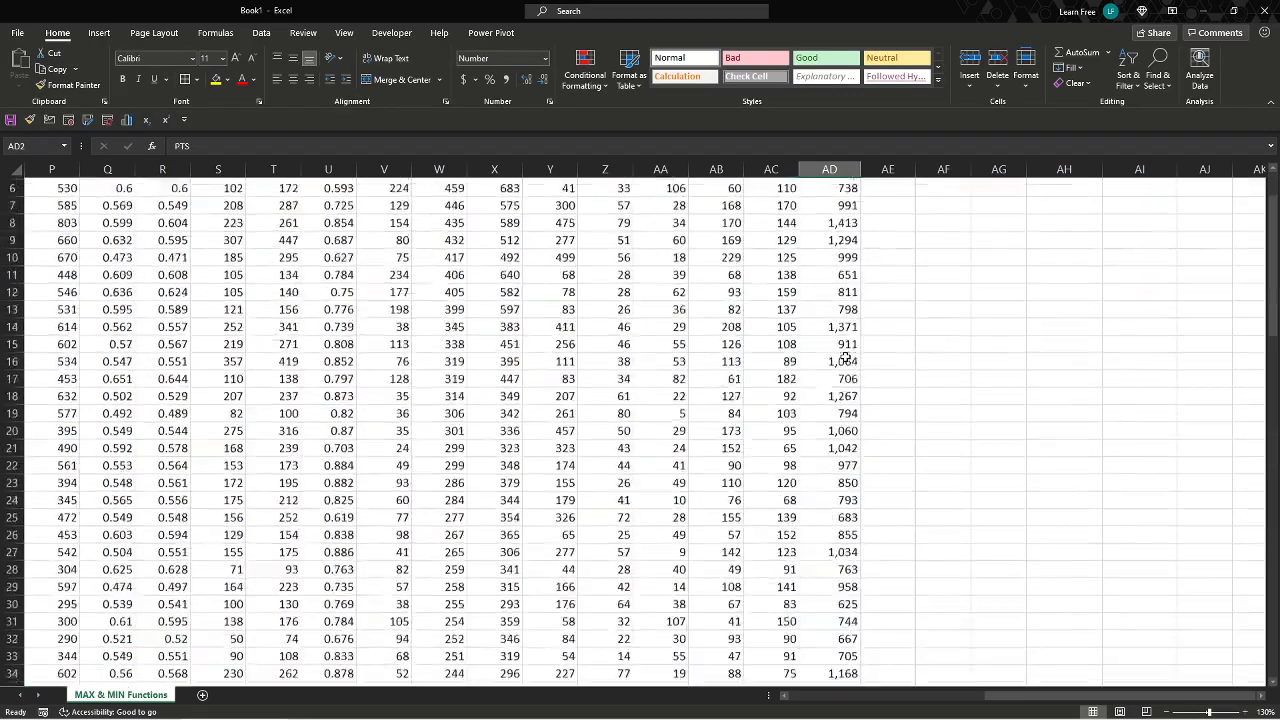
key(Right)
key(Right)
key(Right)
key(Right)
key(Down)
key(Down)
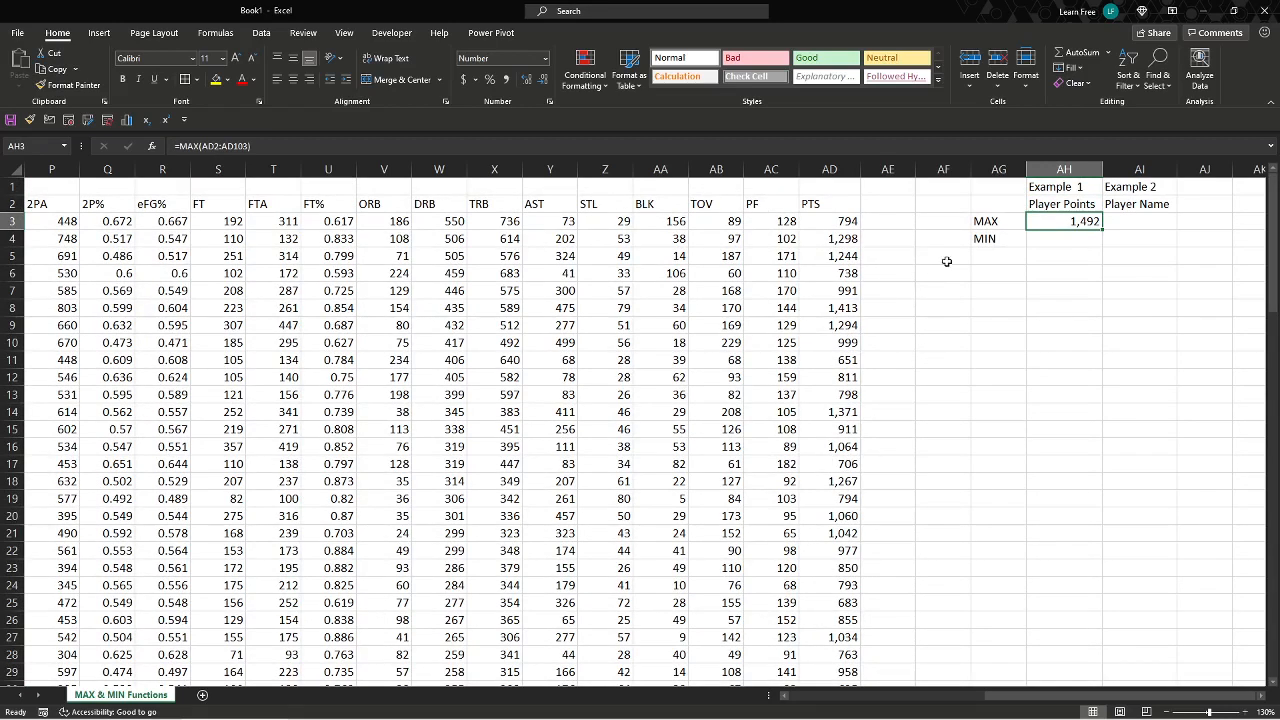
- Enter =MIN(AD2:AD102) in cell AH4 to find the lowest player points in the PTS column
click(1063, 239)
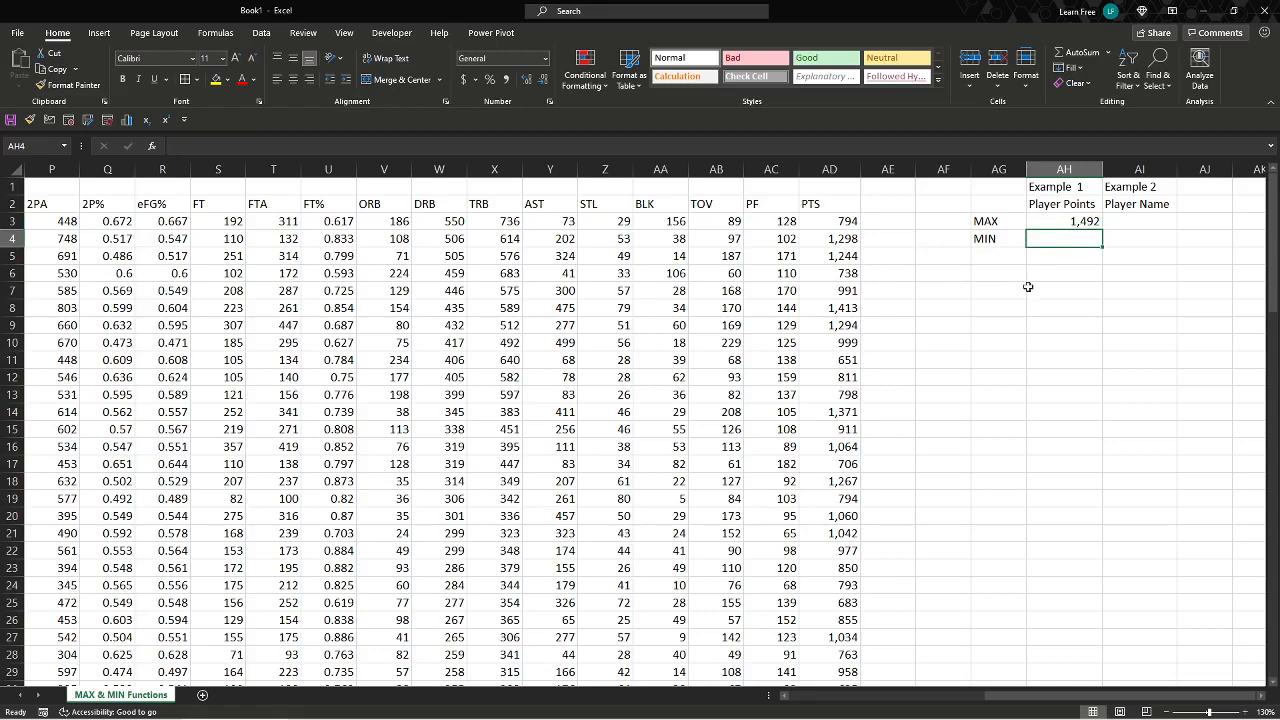
text(=min)
key(Tab)
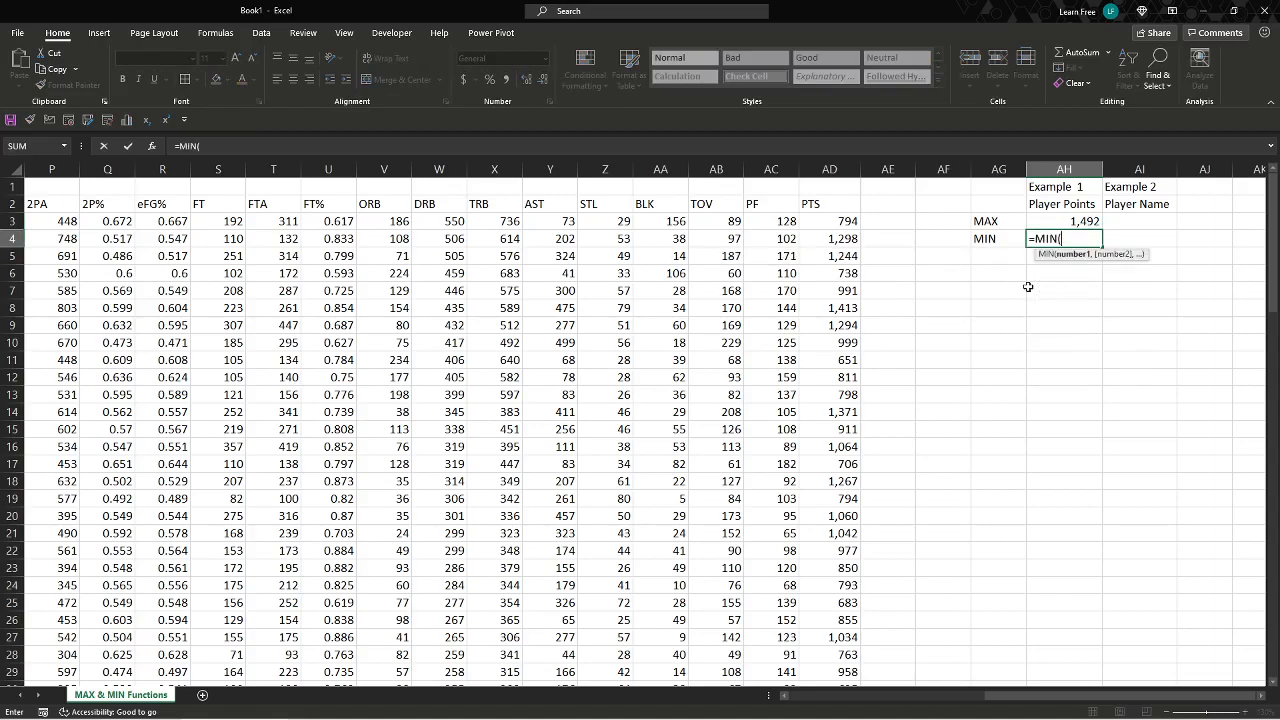
click(816, 205)
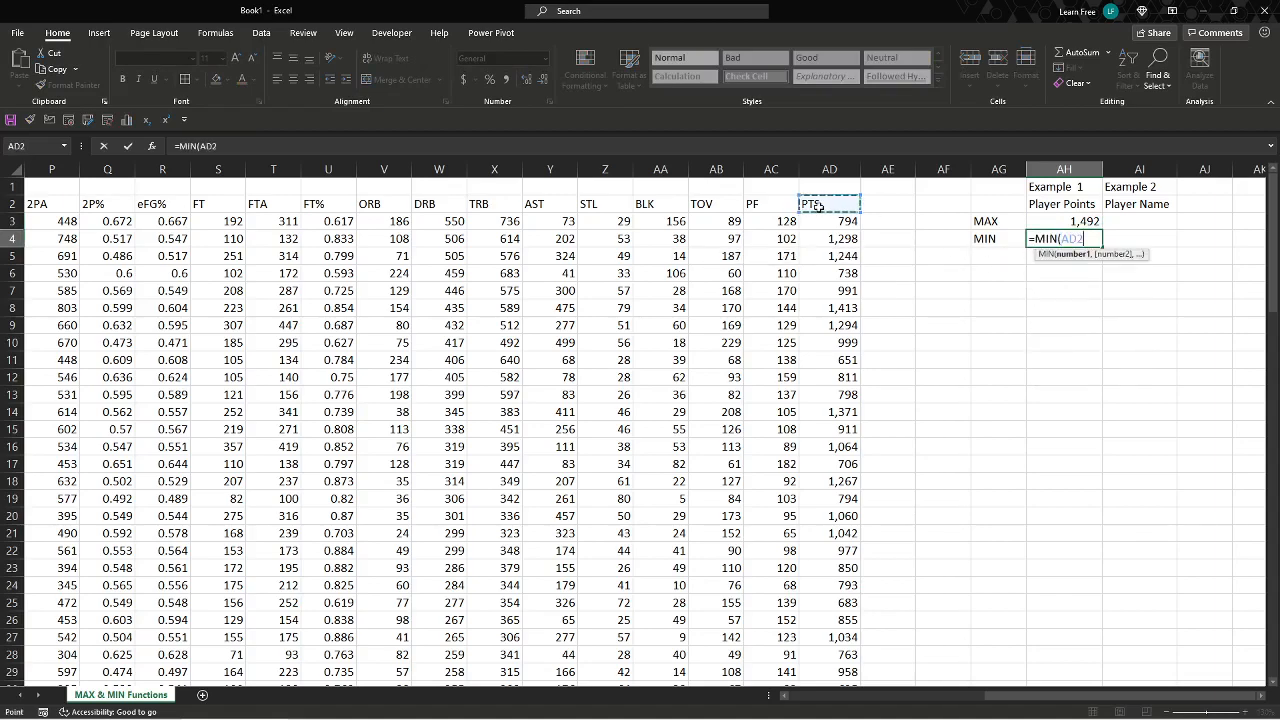
key(ctrl+shift+Down)
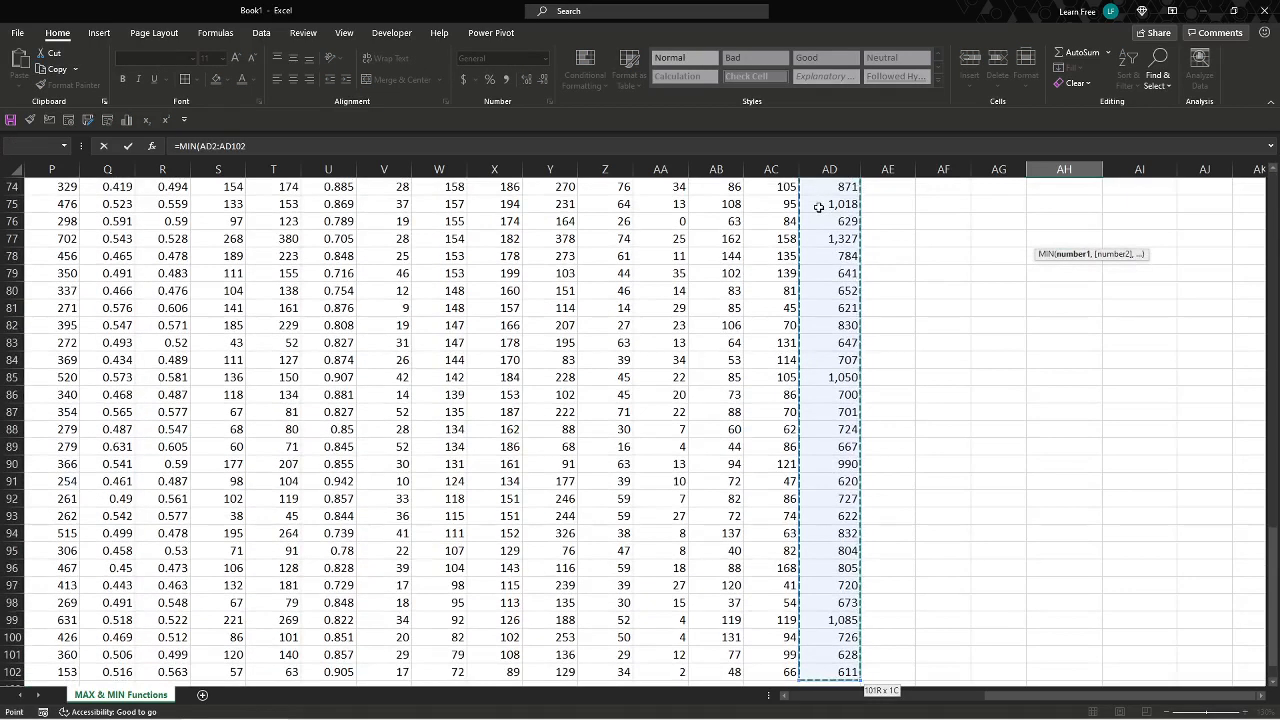
key(Return)
scroll(983, 276, up, 2)
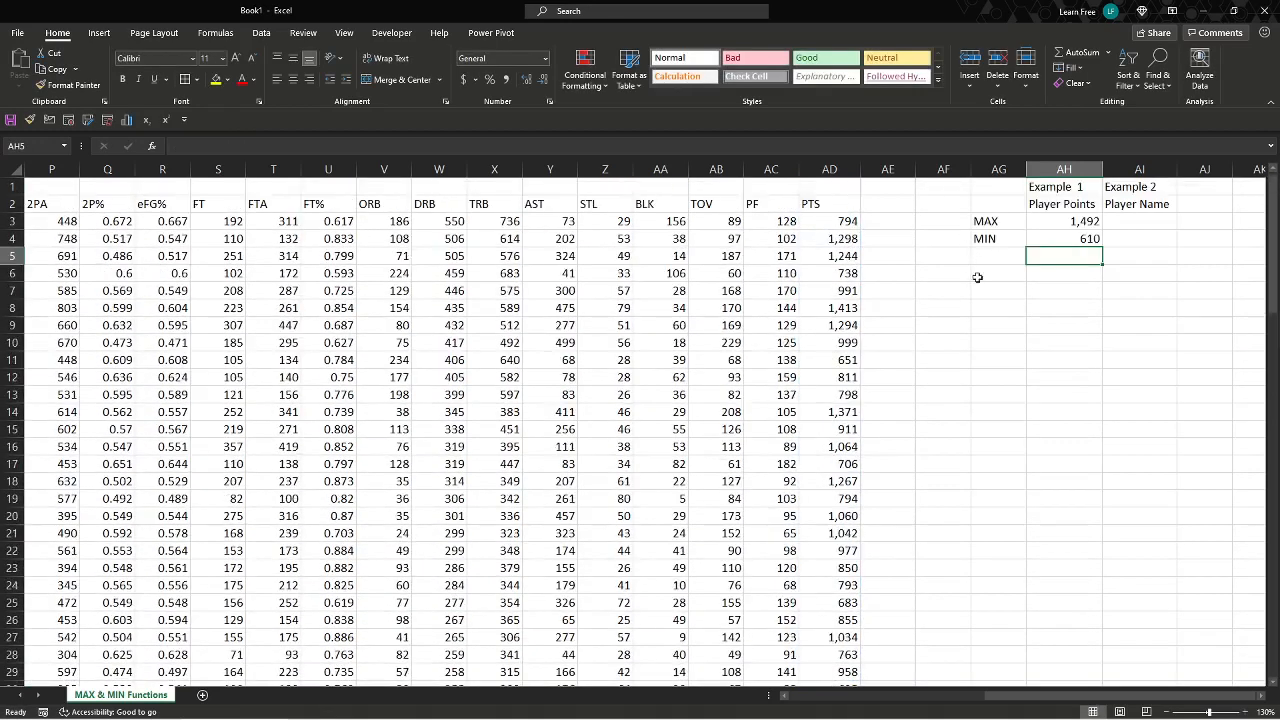
click(1047, 235)
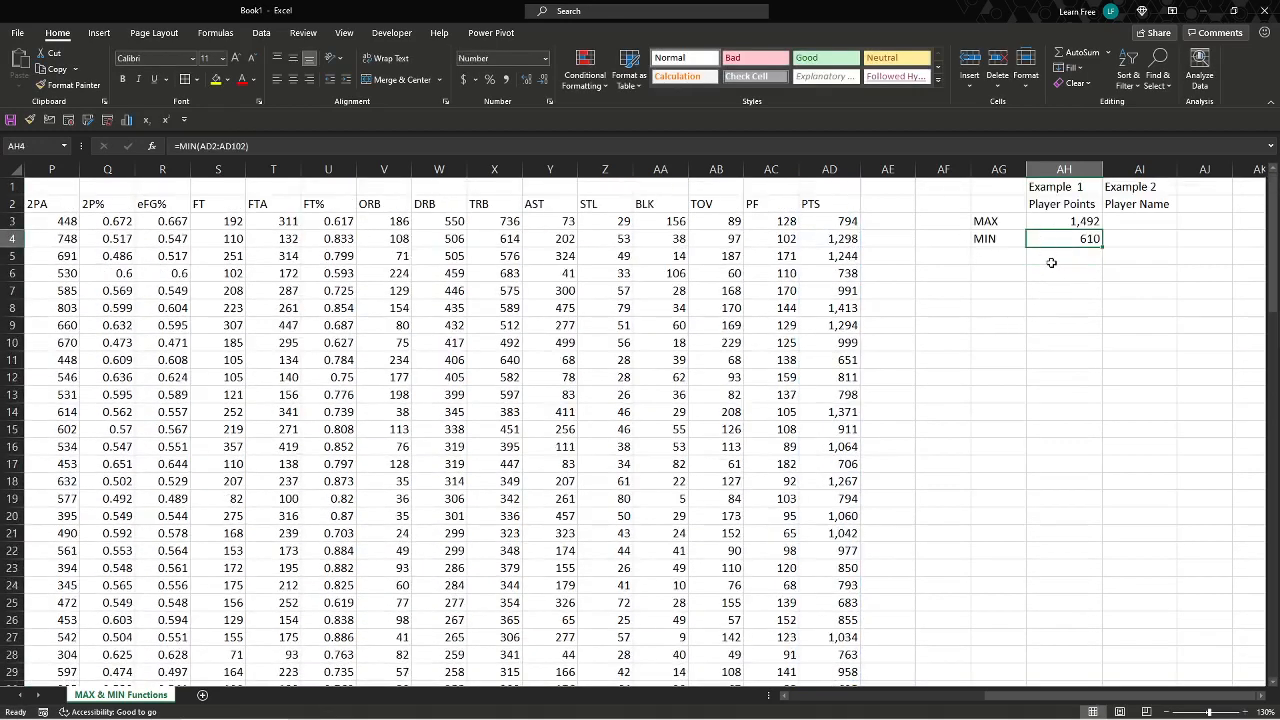
- Examine the Rk and Player columns and the PTS column as the basis for the Example 2 player name lookup
click(1133, 240)
click(1135, 226)
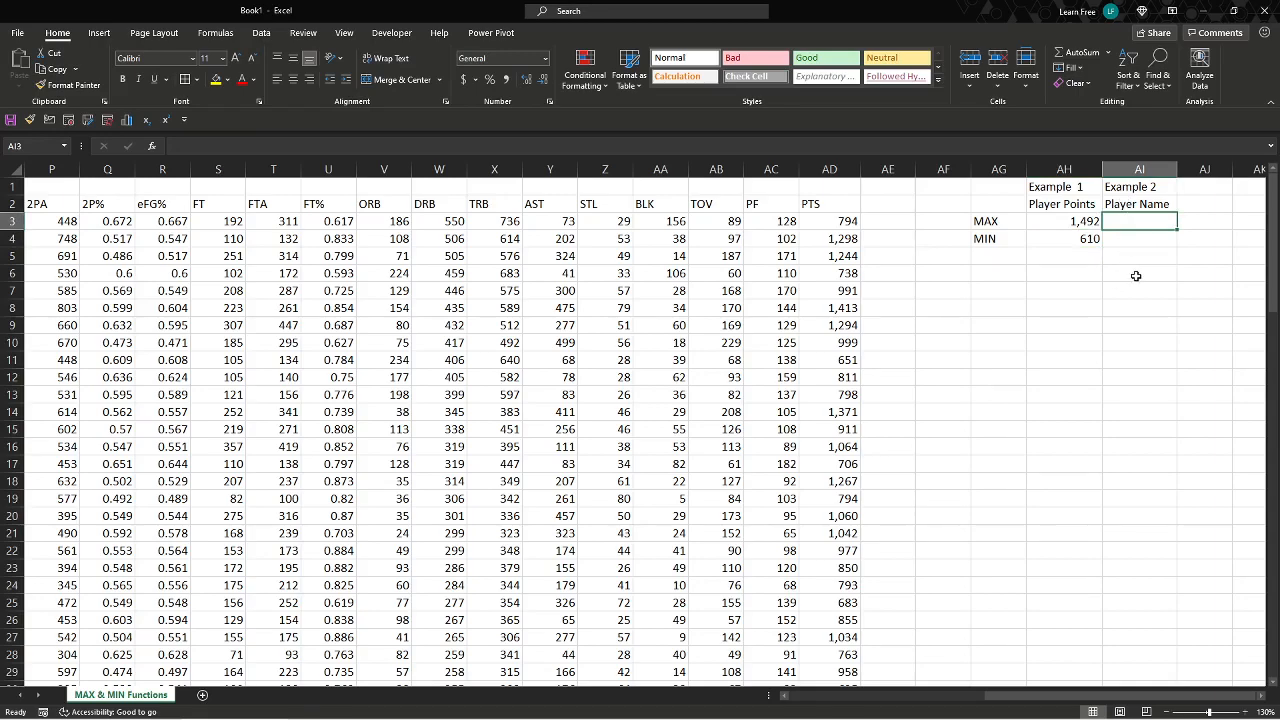
scroll(1114, 278, left, 5)
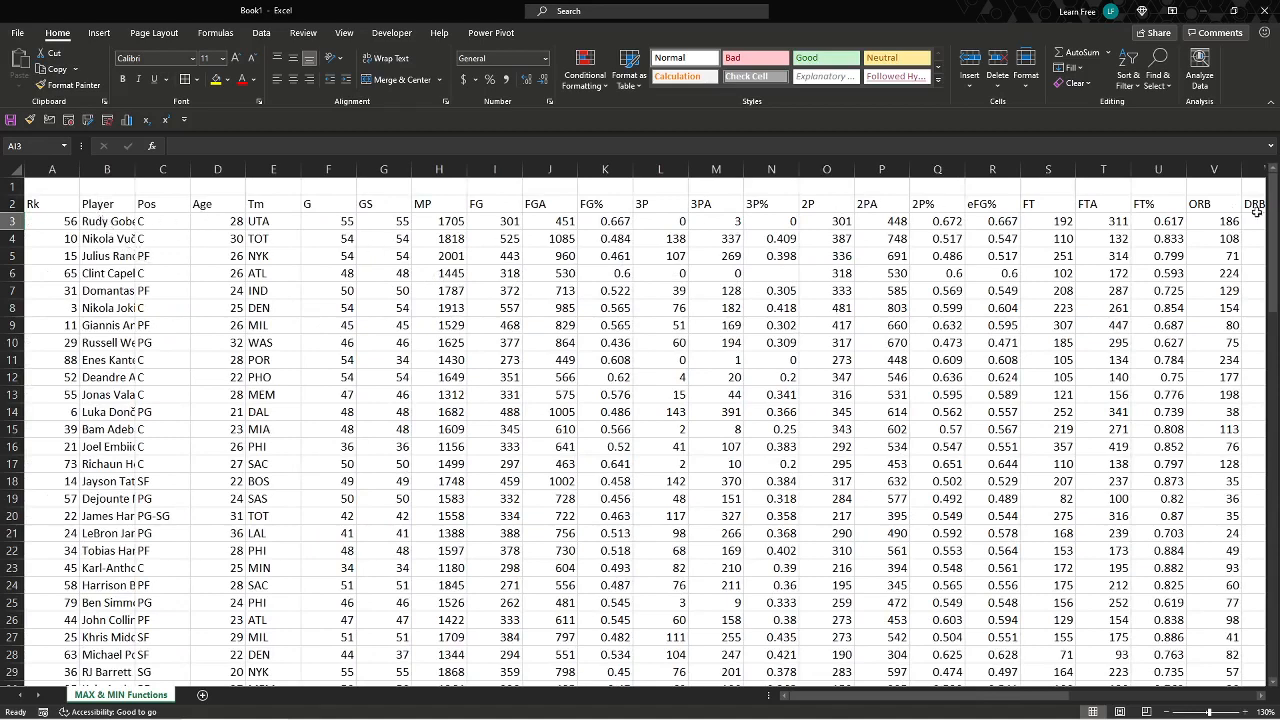
click(164, 240)
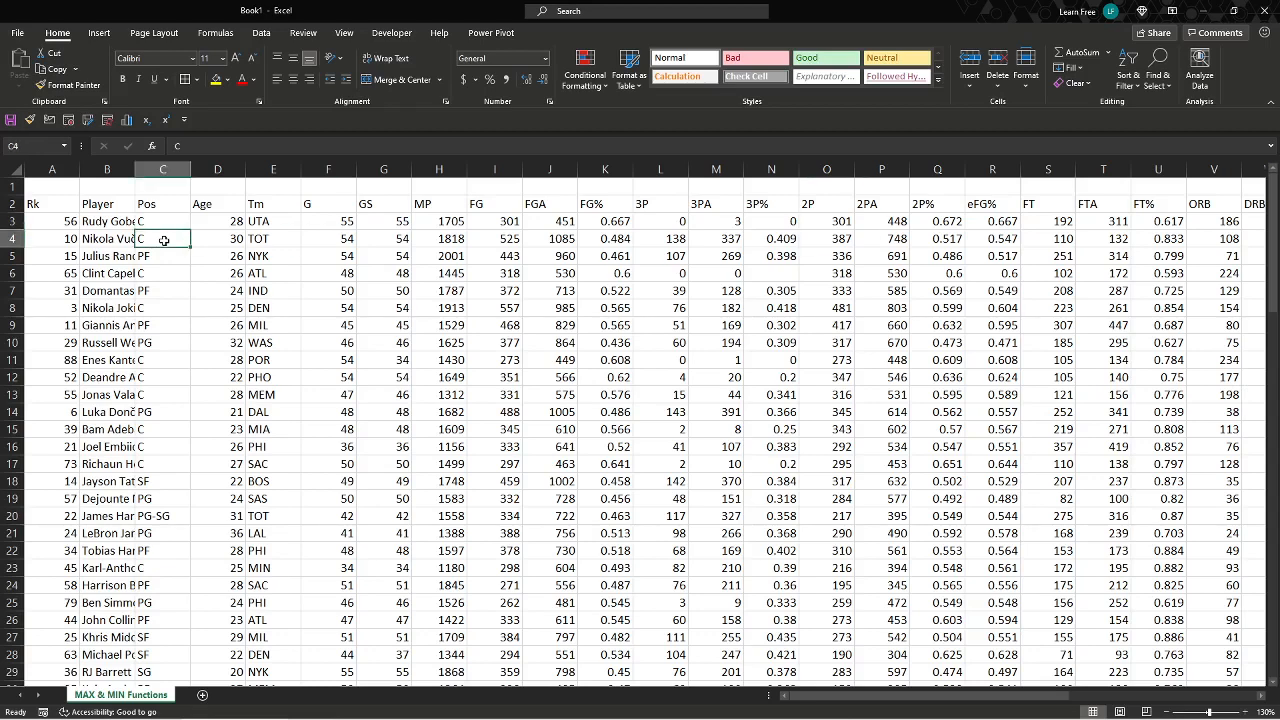
key(Left)
key(Left)
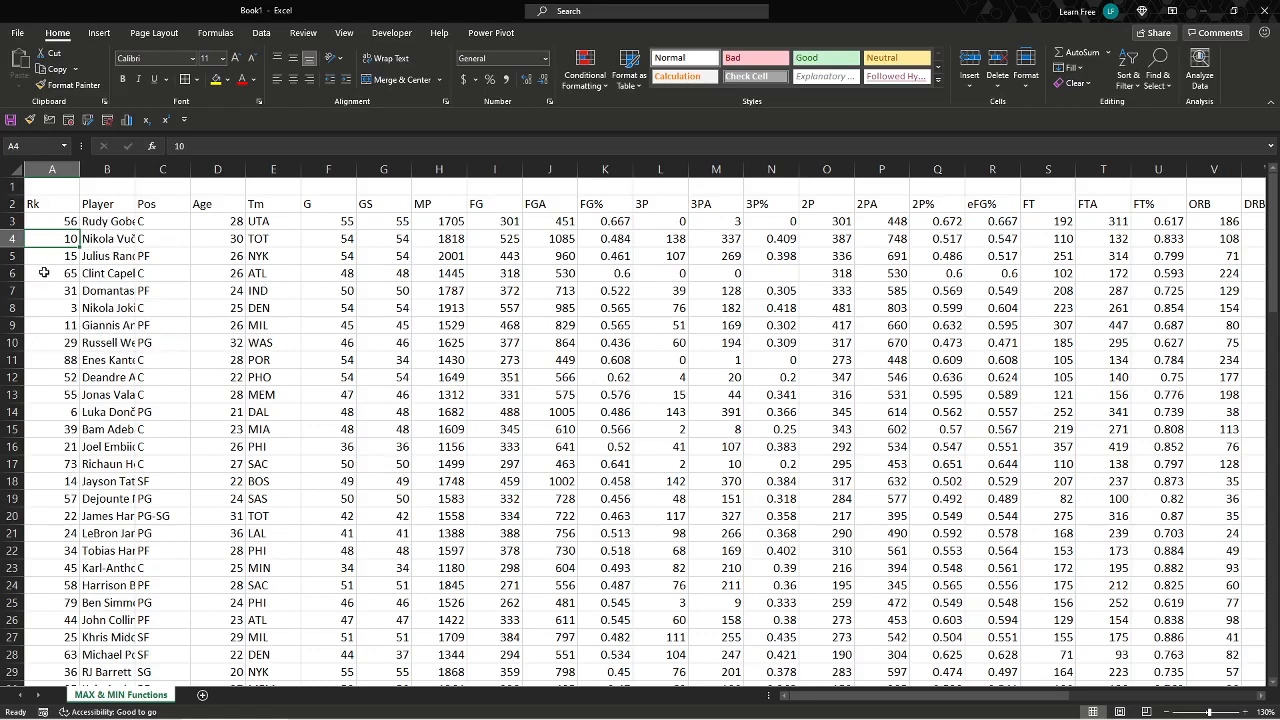
key(Right)
key(Right)
key(Right)
key(Right)
key(Right)
key(Right)
key(Right)
key(Right)
key(Right)
key(Right)
key(Right)
key(Right)
key(Right)
key(Right)
key(Right)
key(Right)
key(Right)
key(Right)
key(Right)
key(Right)
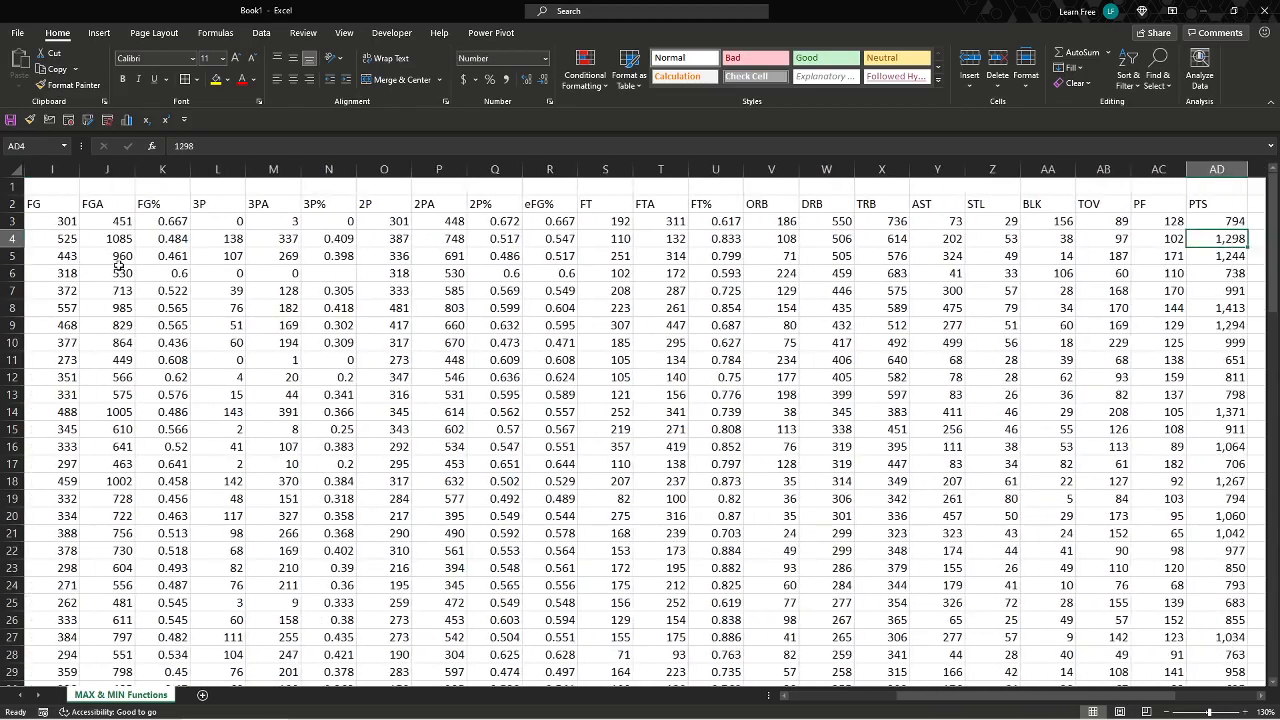
key(Up)
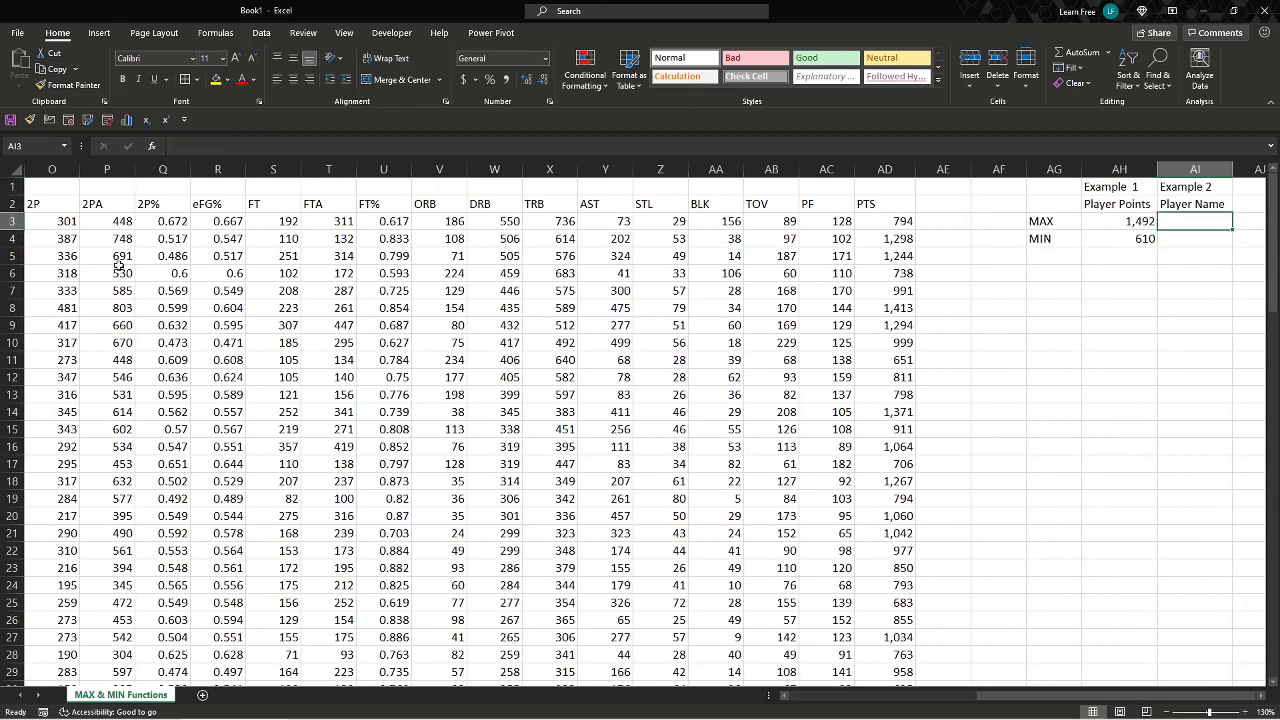
- Begin a VLOOKUP formula in cell AI3 with a nested MIN function as its lookup value
key(Left)
key(Left)
key(Right)
key(Right)
text(=)
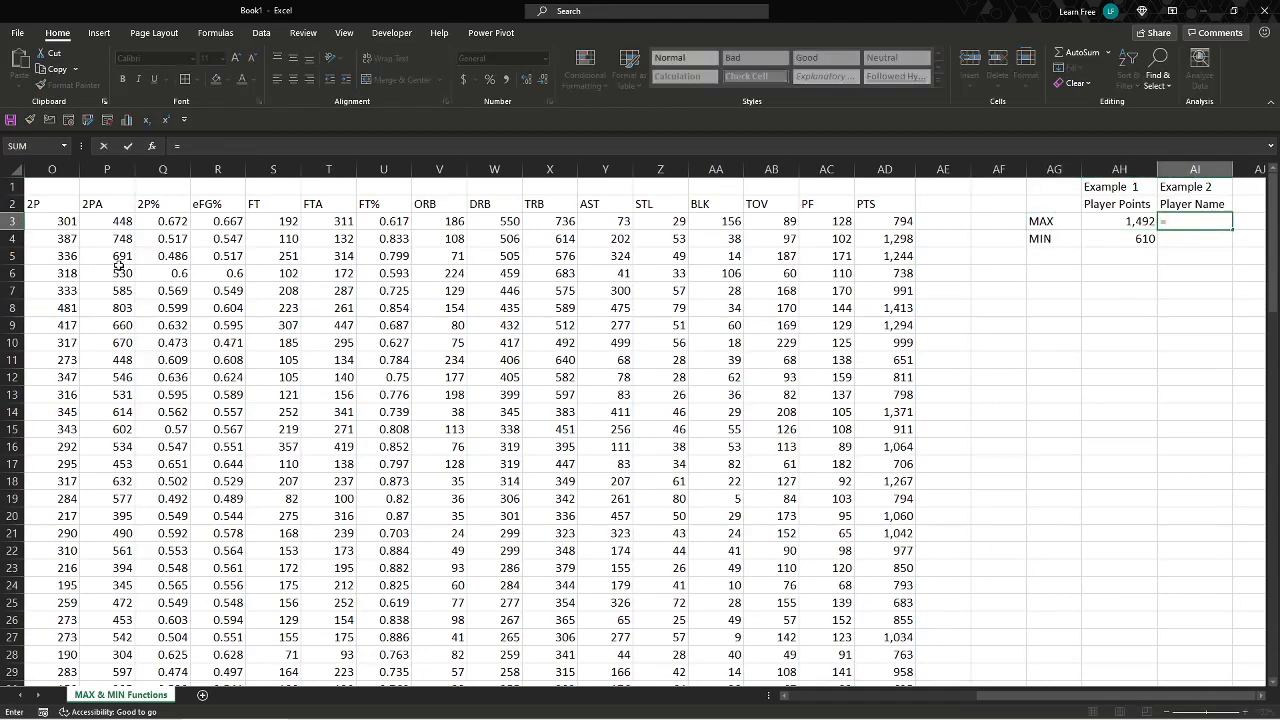
text(vl)
key(Tab)
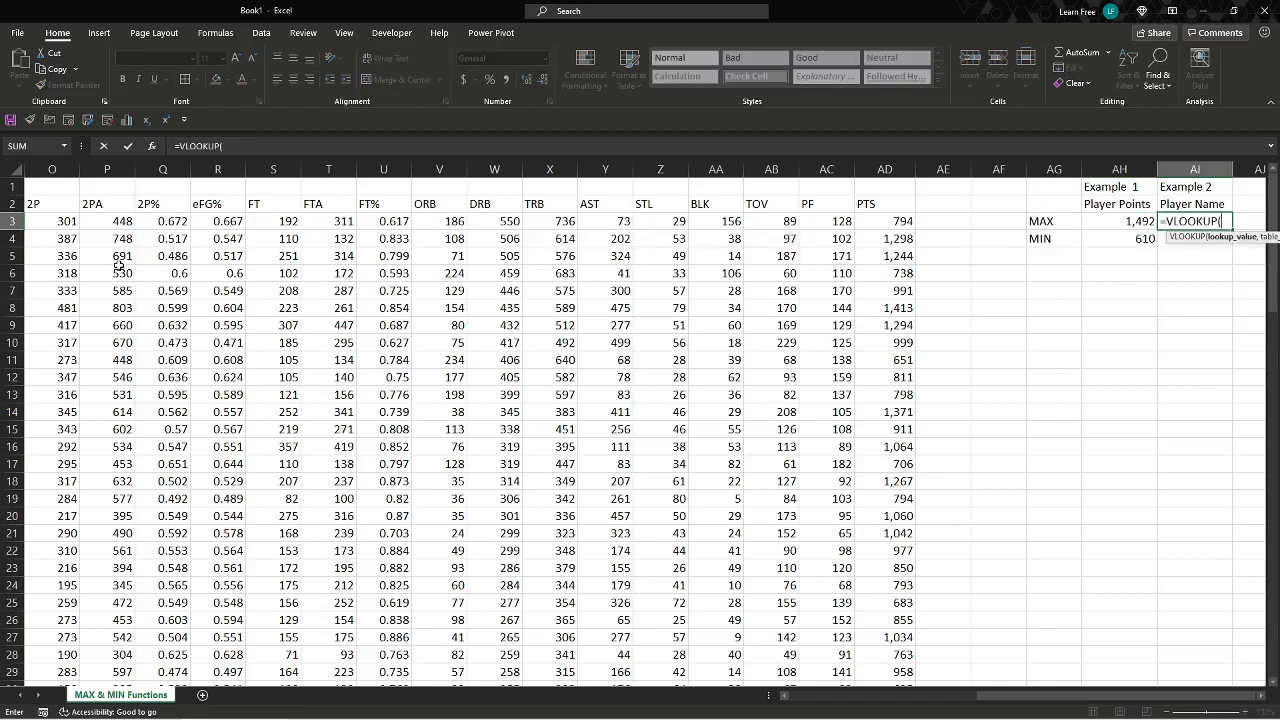
text(min)
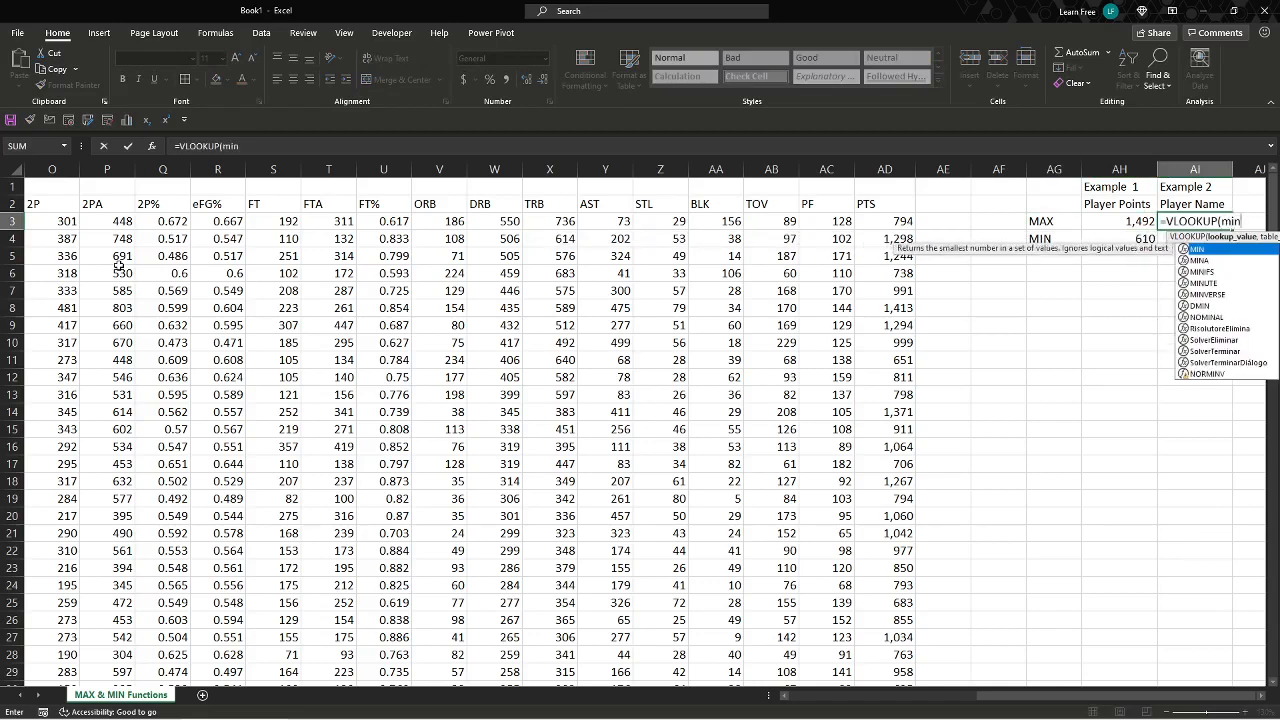
key(Tab)
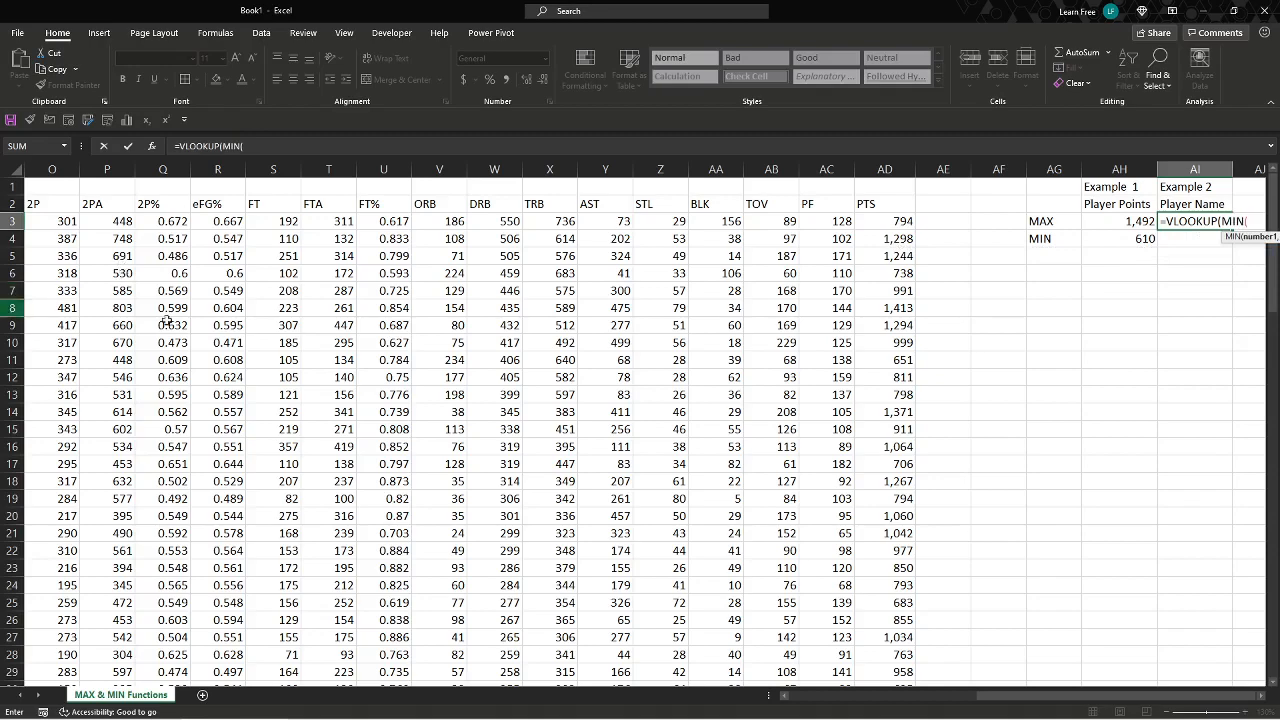
- Give the nested MIN in AI3 the absolute Rk column range $A$2:$A$102 and close it as the lookup value
scroll(716, 282, left, 5)
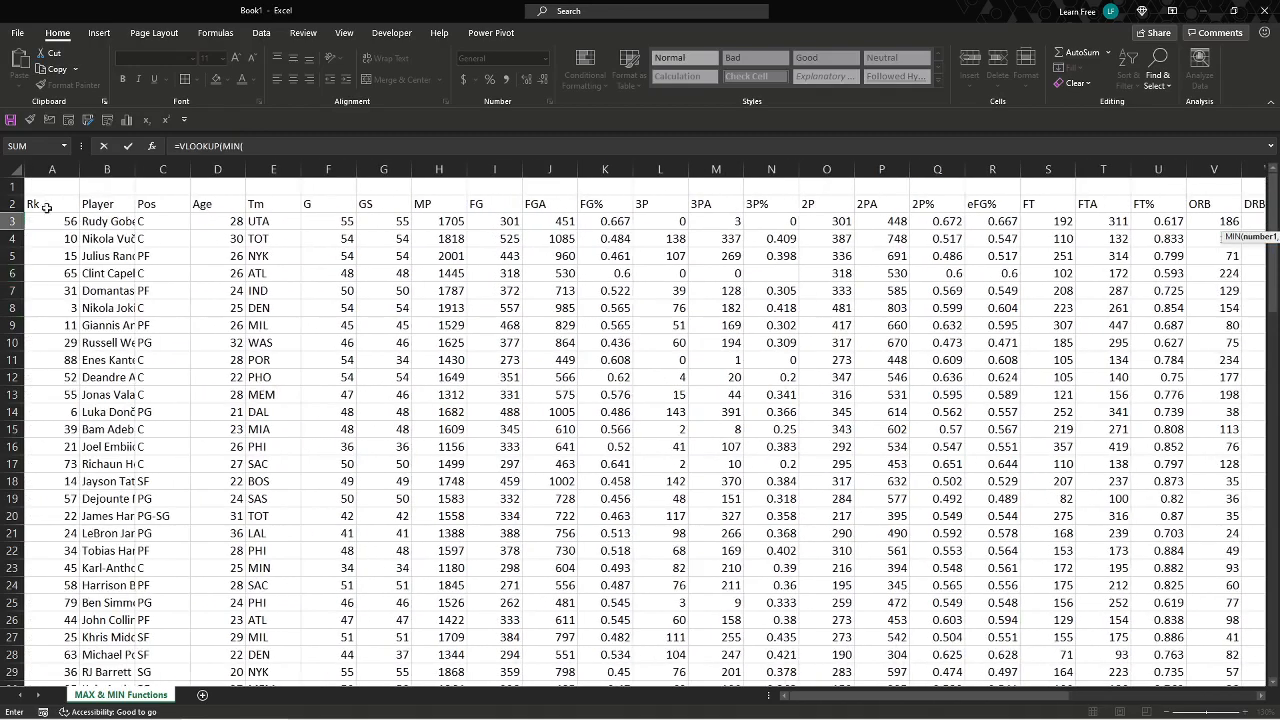
click(46, 207)
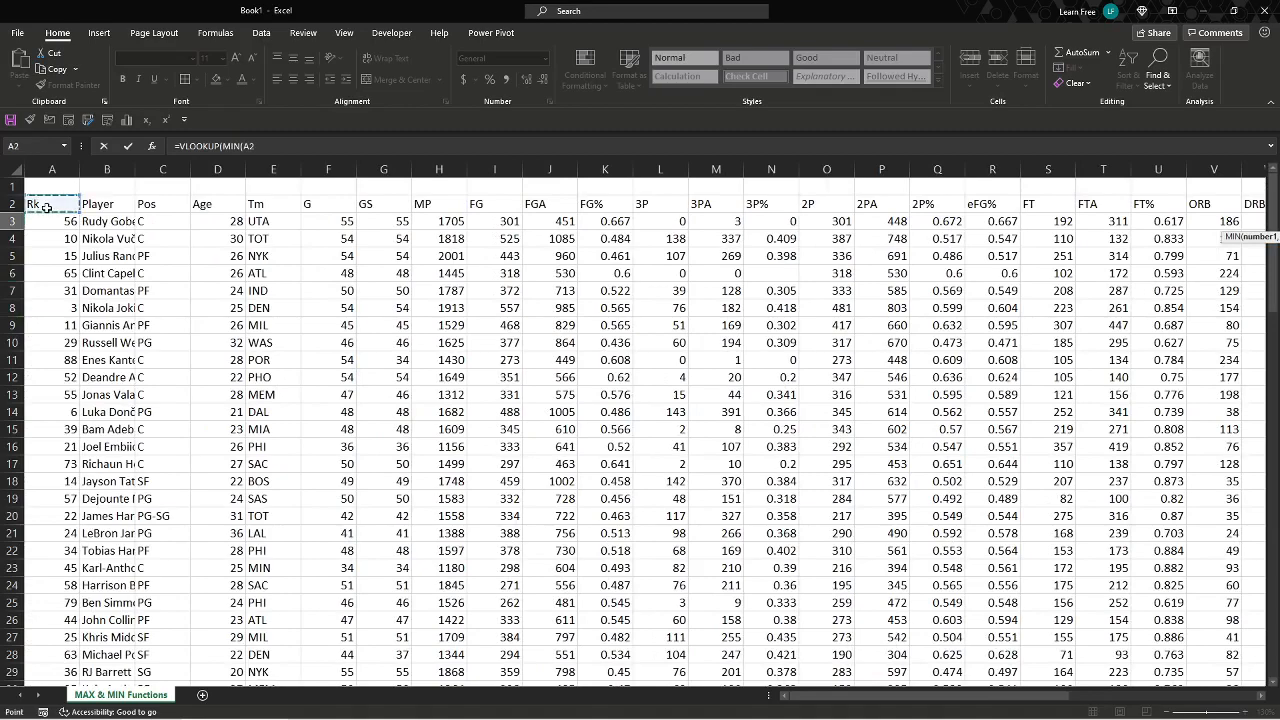
key(ctrl+shift+Down)
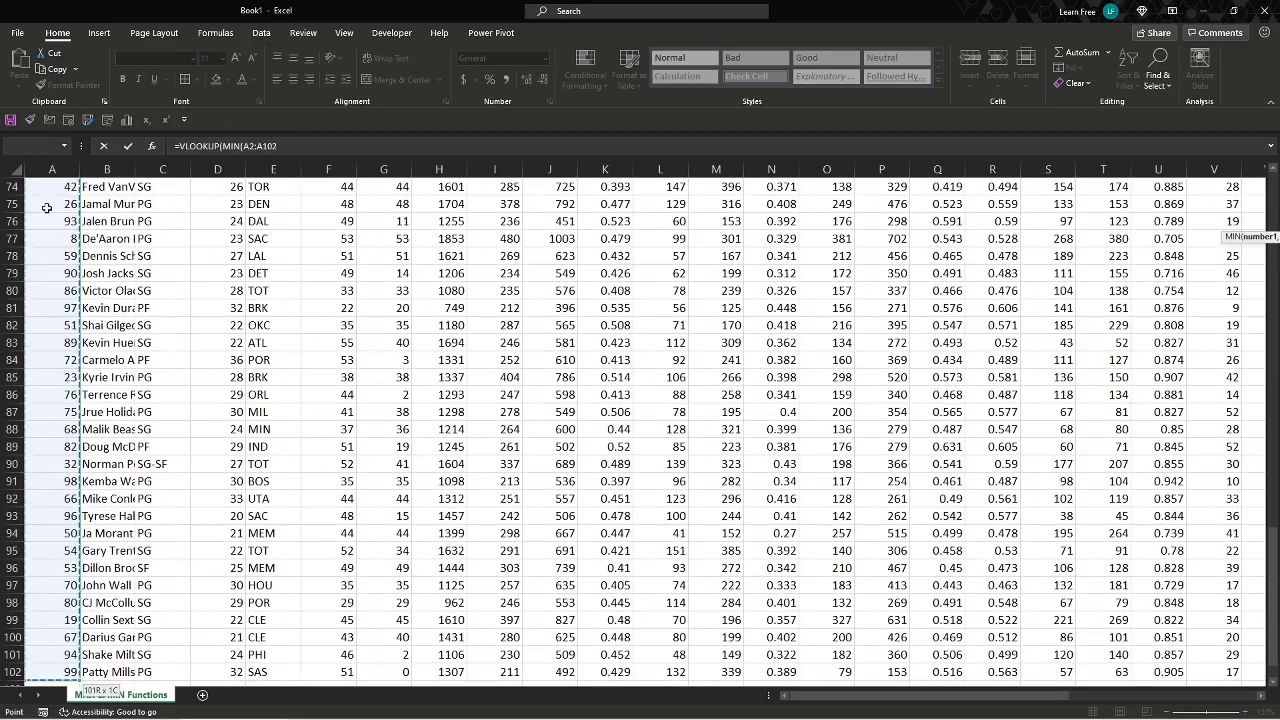
key(F4)
text(,)
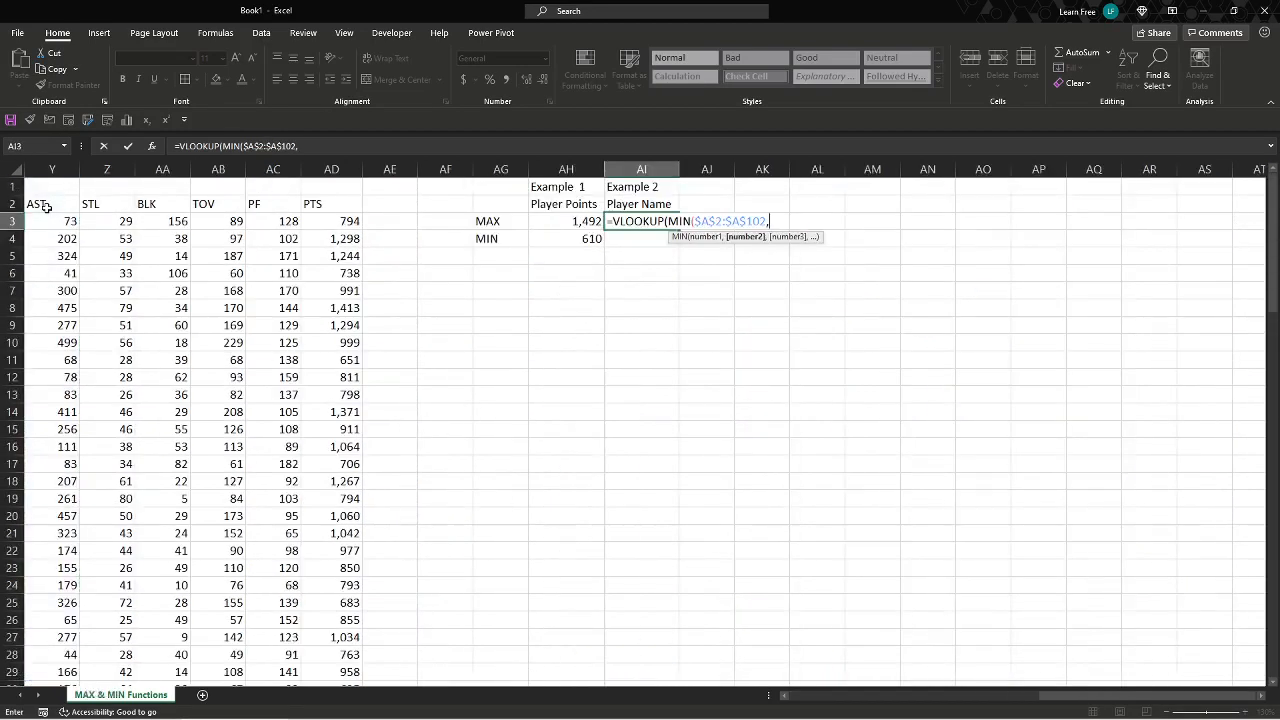
key(BackSpace)
text())
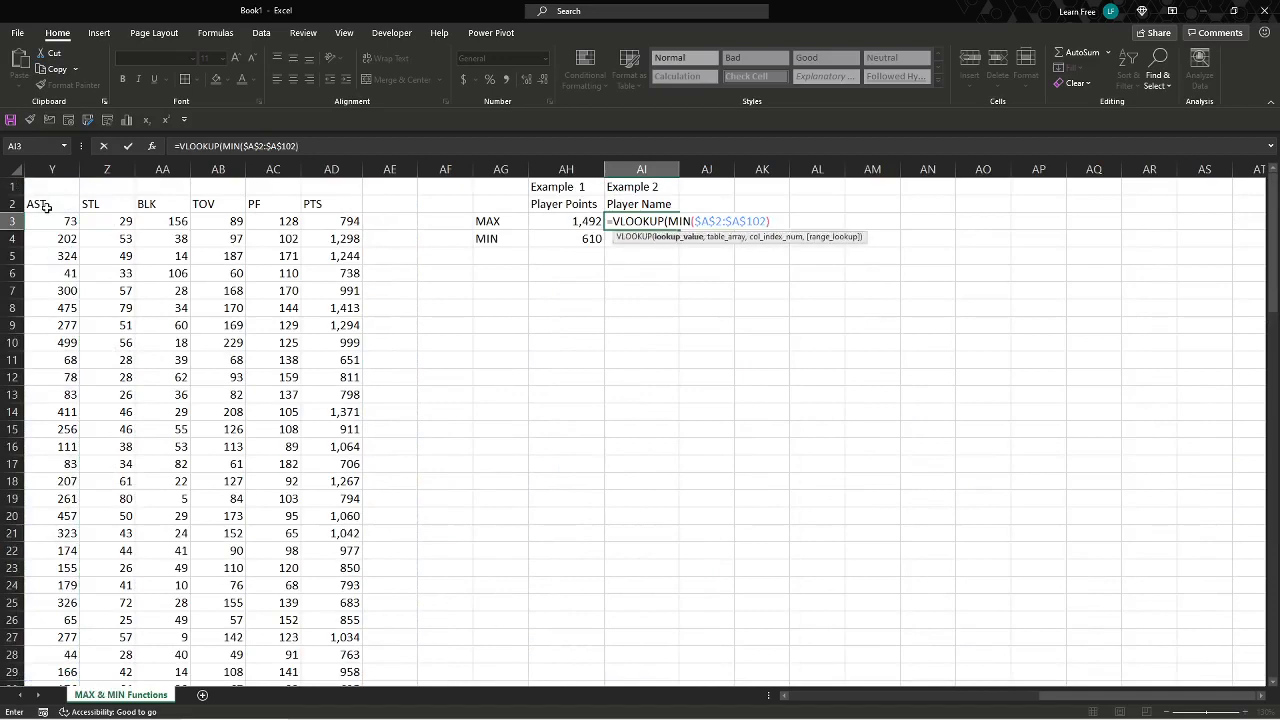
text(,)
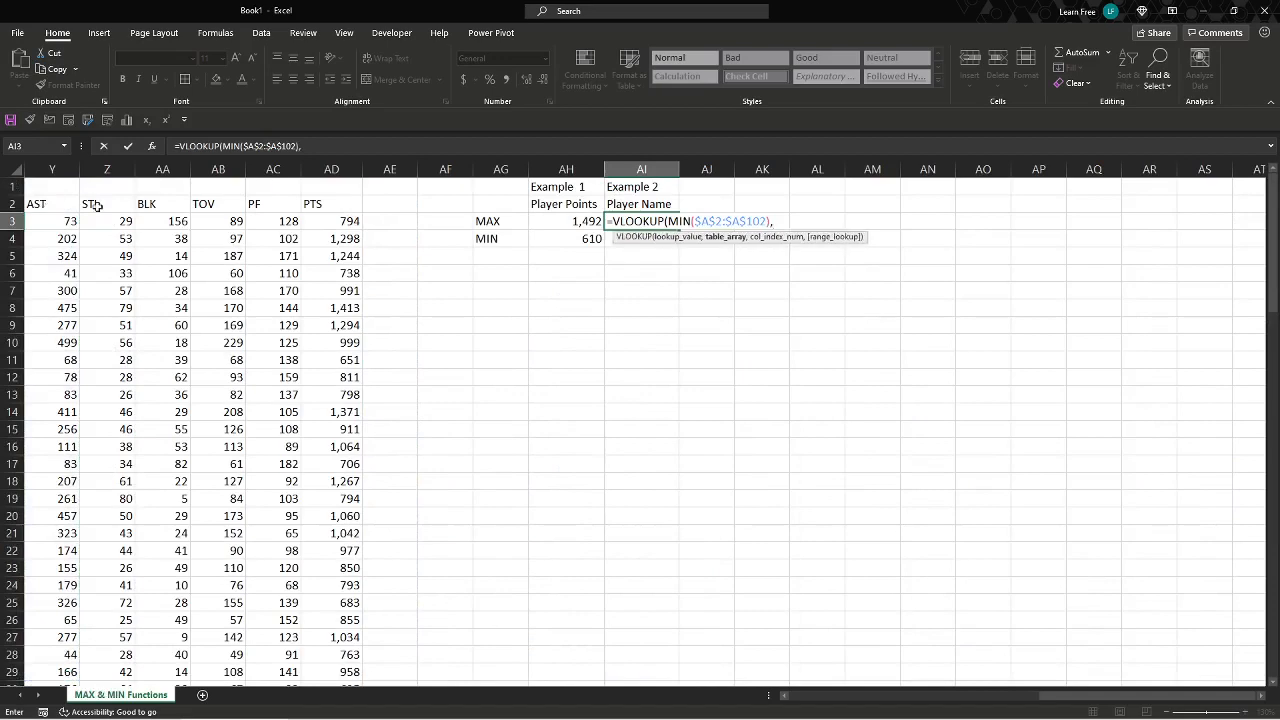
- Set the AI3 VLOOKUP's table array to the absolute Rk and Player range $A$2:$B$102
scroll(251, 334, left, 10)
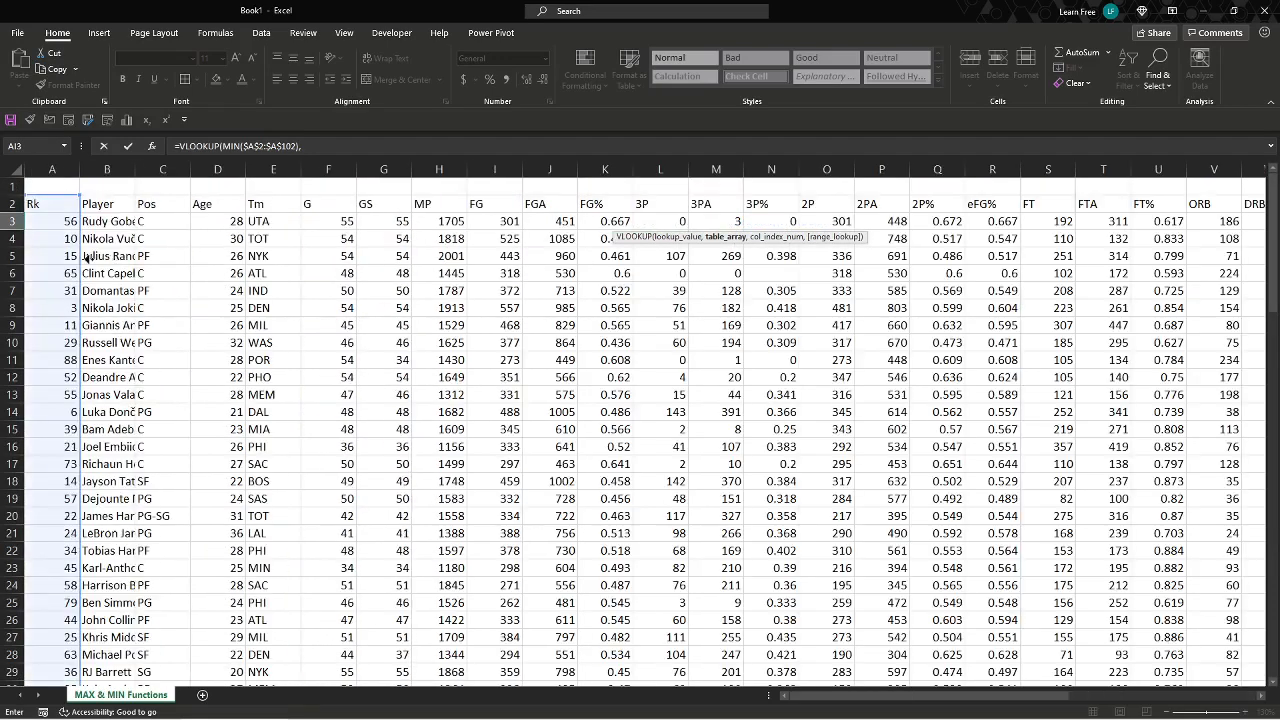
click(57, 206)
key(shift+Right)
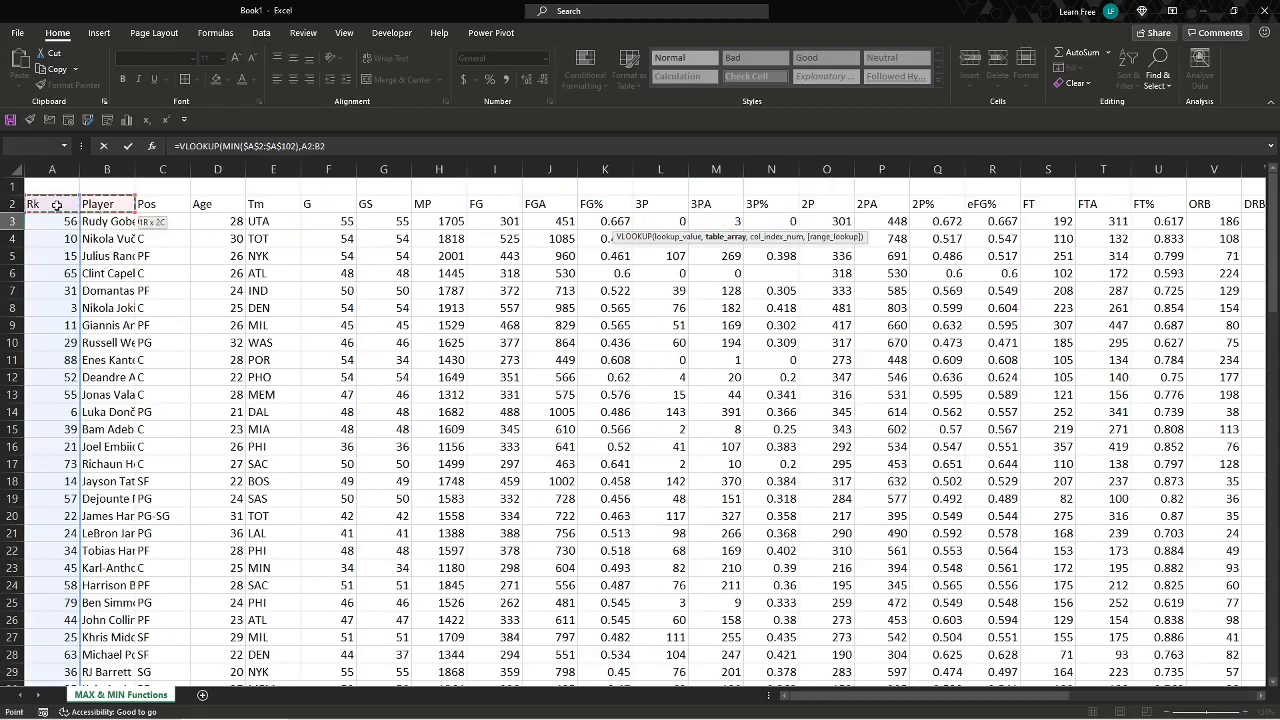
key(ctrl+shift+Down)
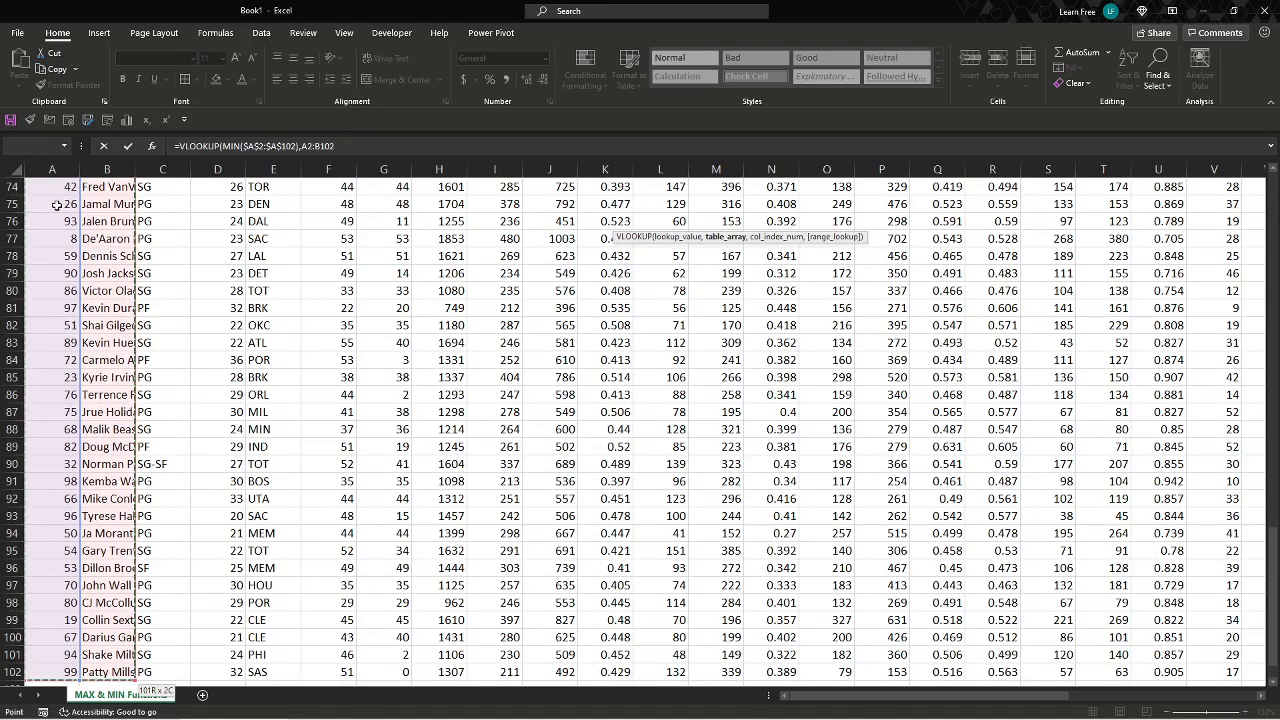
key(F4)
text(,)
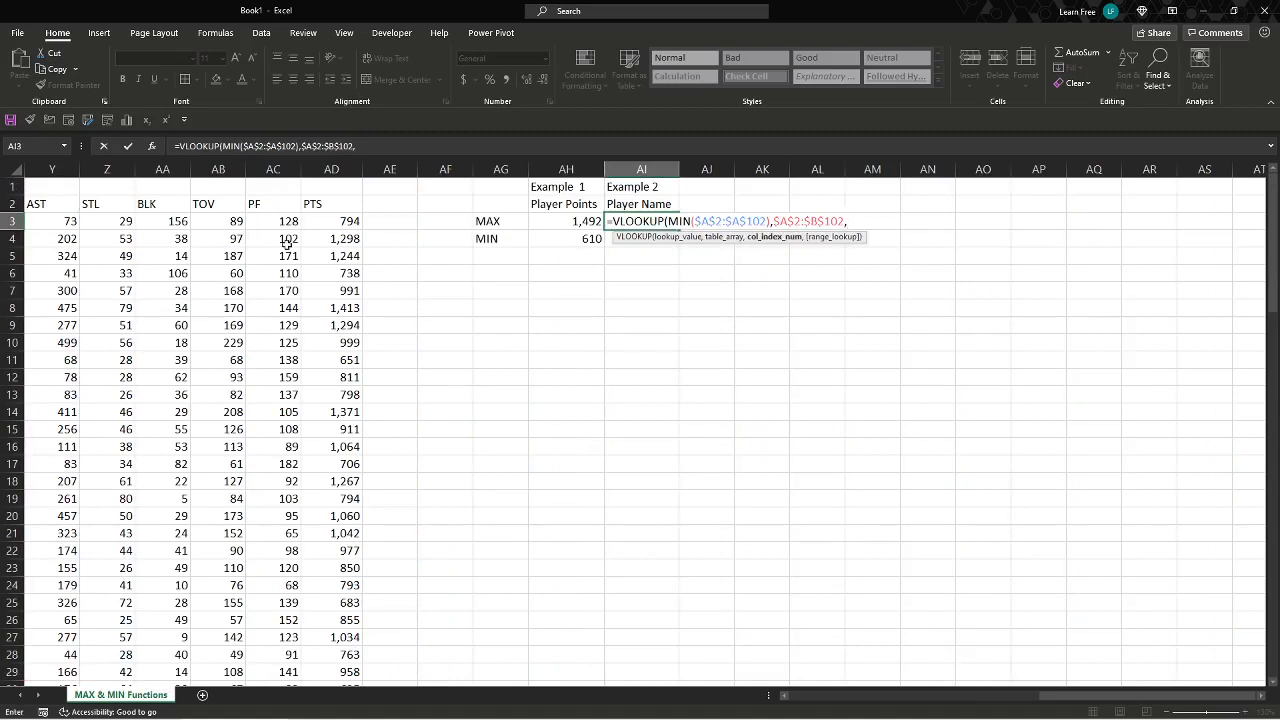
- Complete the AI3 VLOOKUP with column index 2 and range lookup 0, and autofit column AI's width
scroll(57, 220, left, 10)
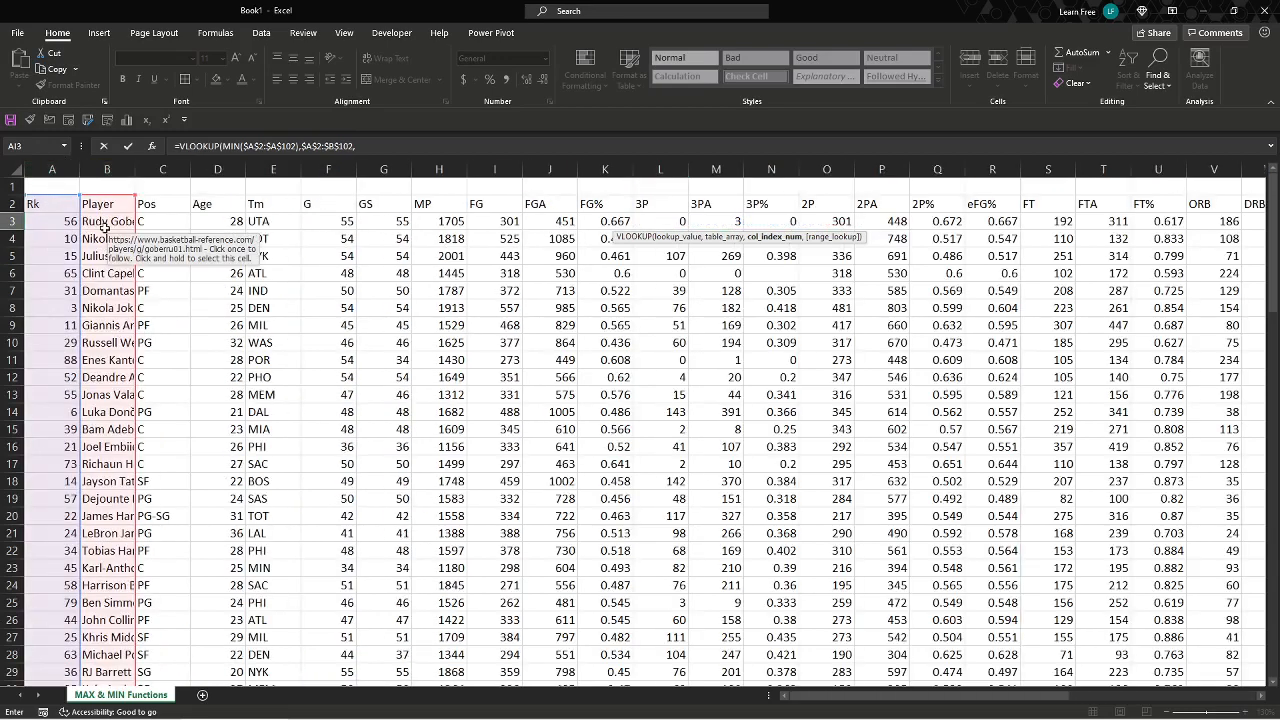
text(2)
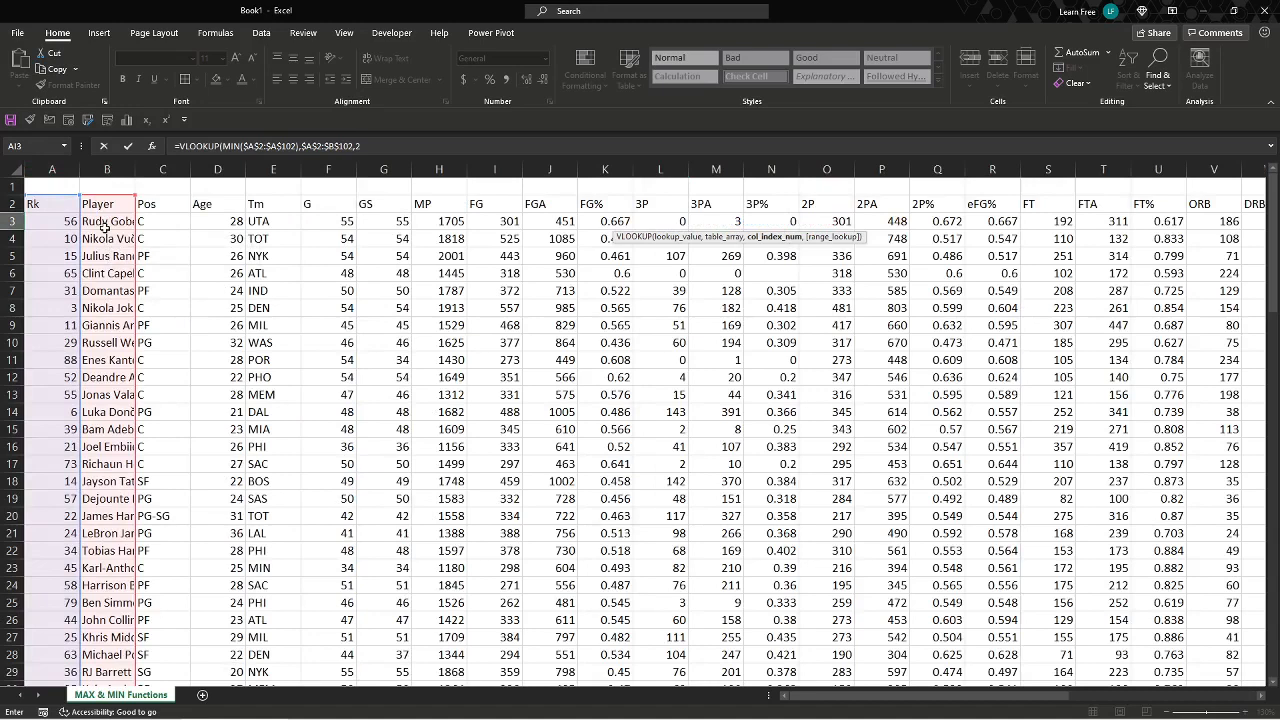
text(,0)
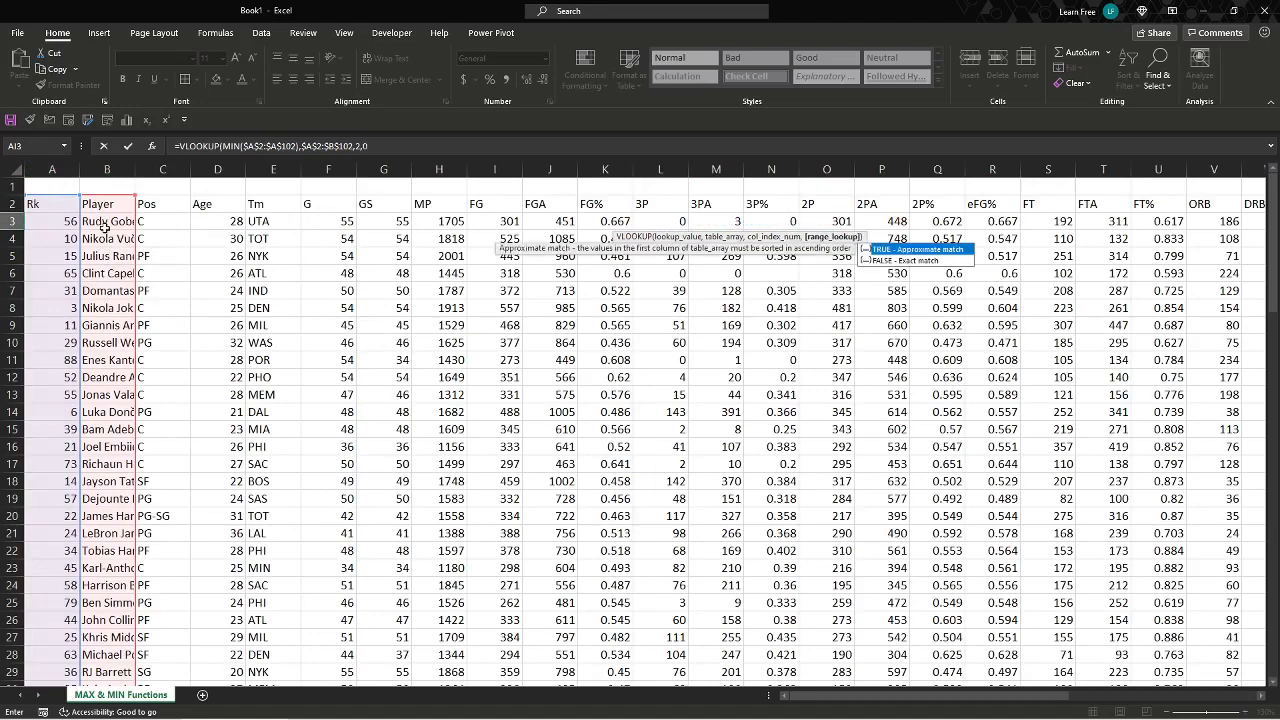
key(Escape)
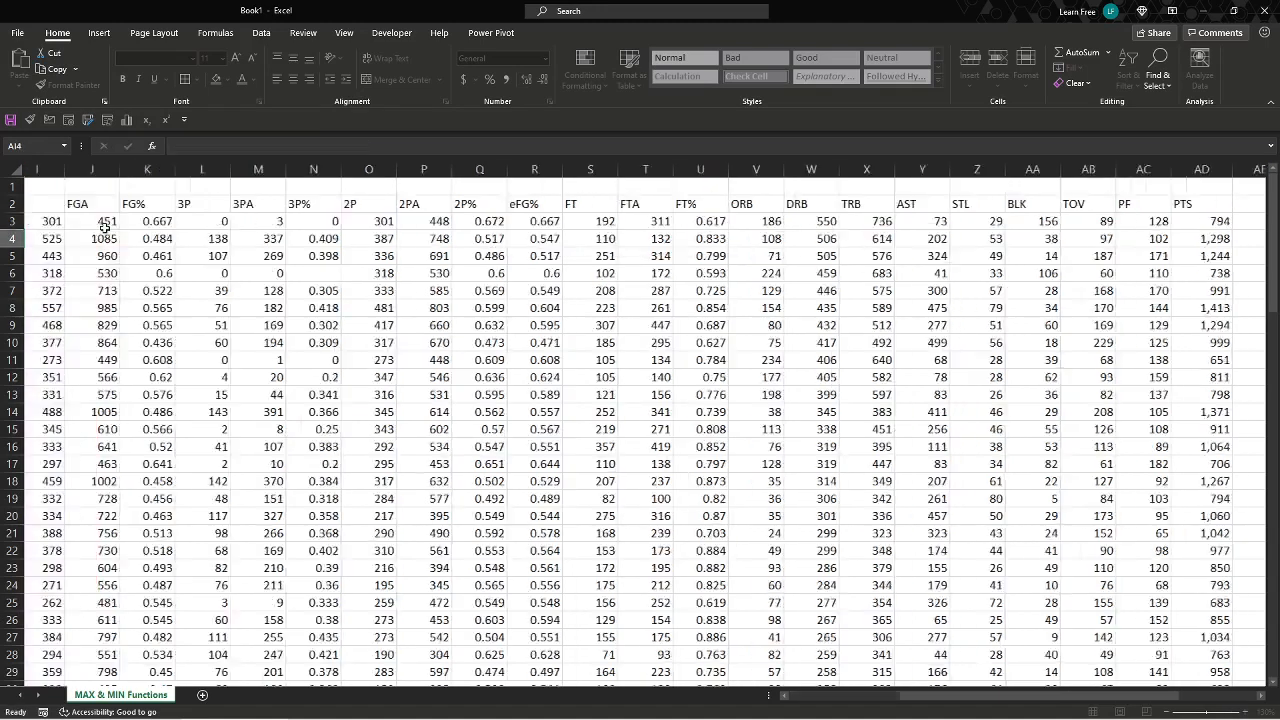
click(1214, 222)
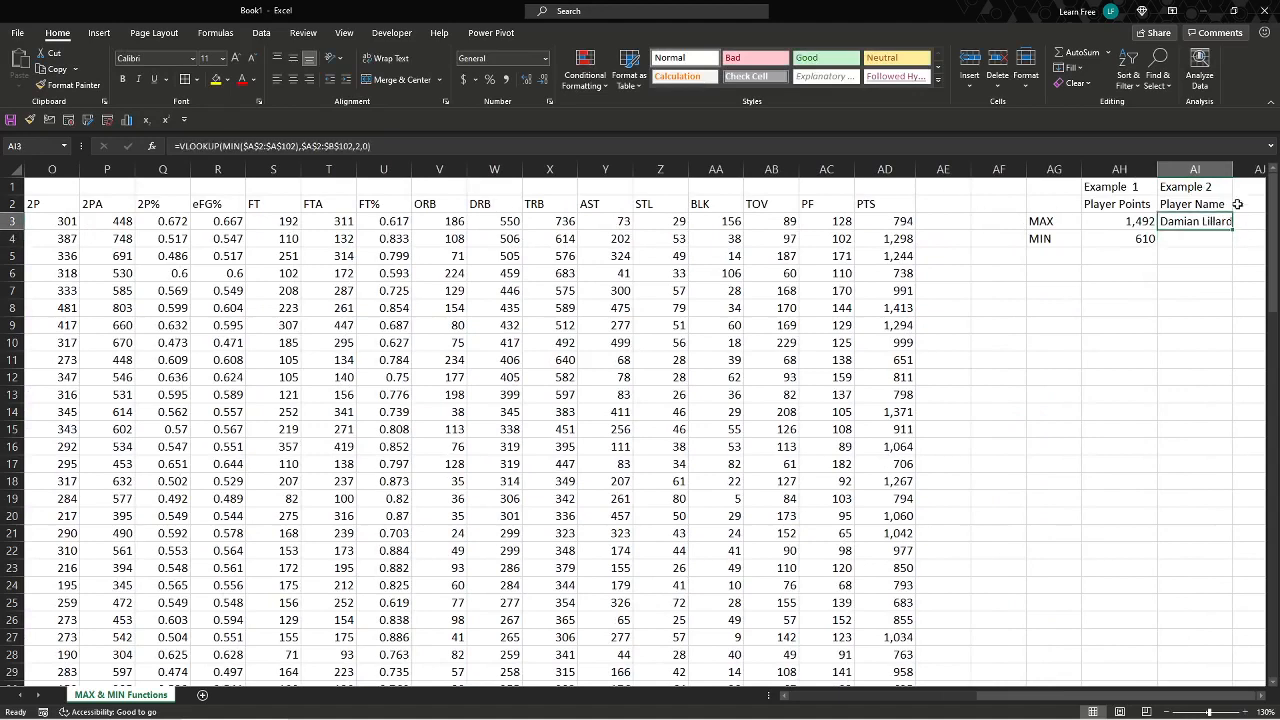
double_click(1233, 168)
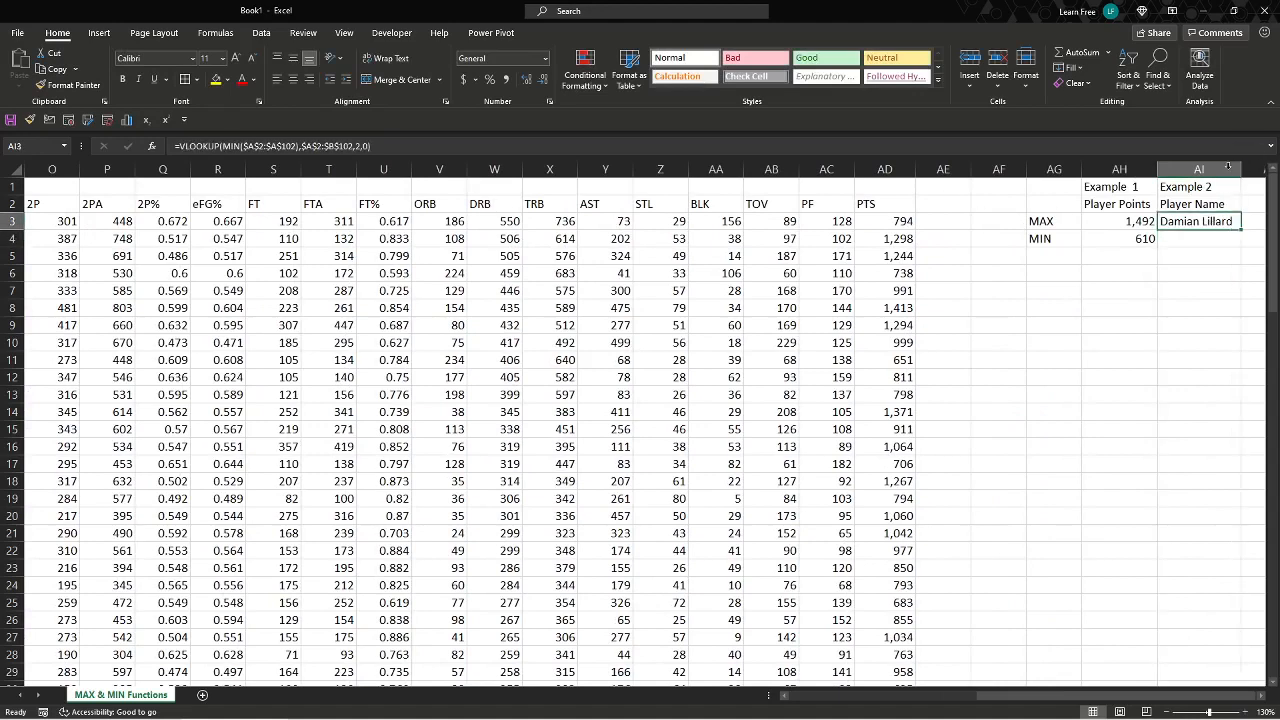
- Begin a VLOOKUP formula in cell AI4 with a nested MAX function as its lookup value
click(1197, 240)
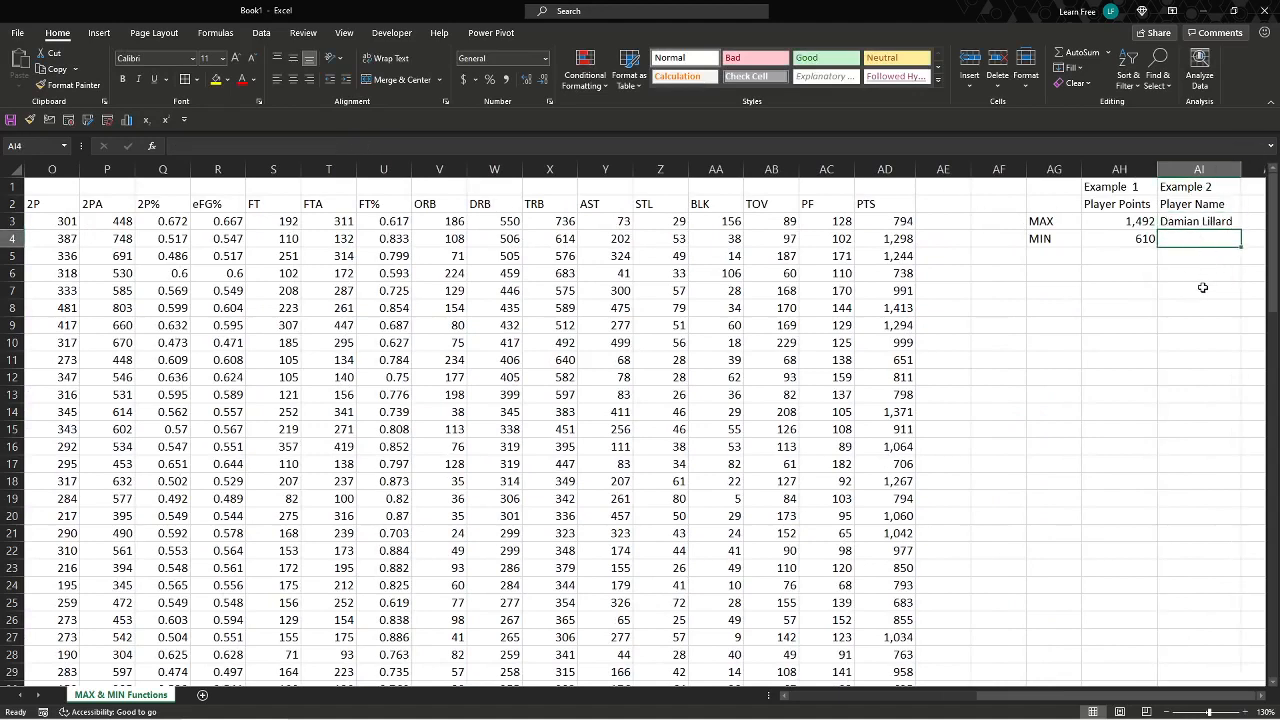
text(=)
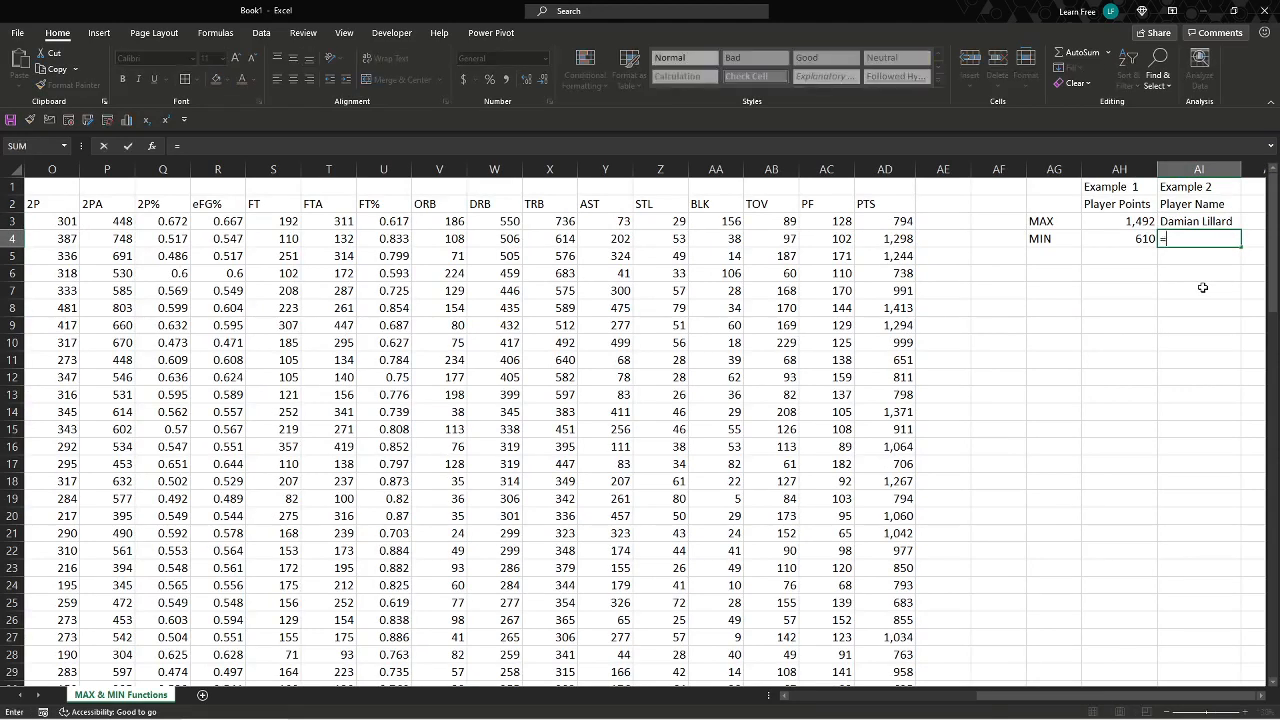
text(VLOOKUP()
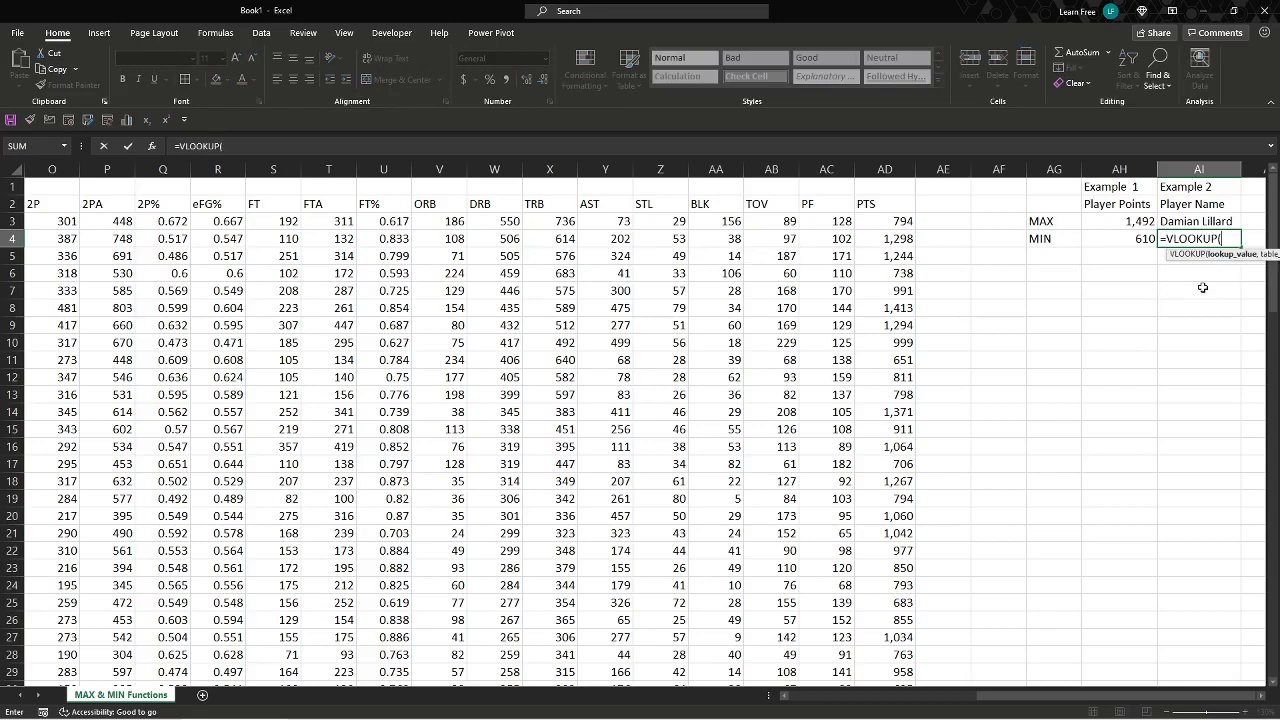
text(MAX()
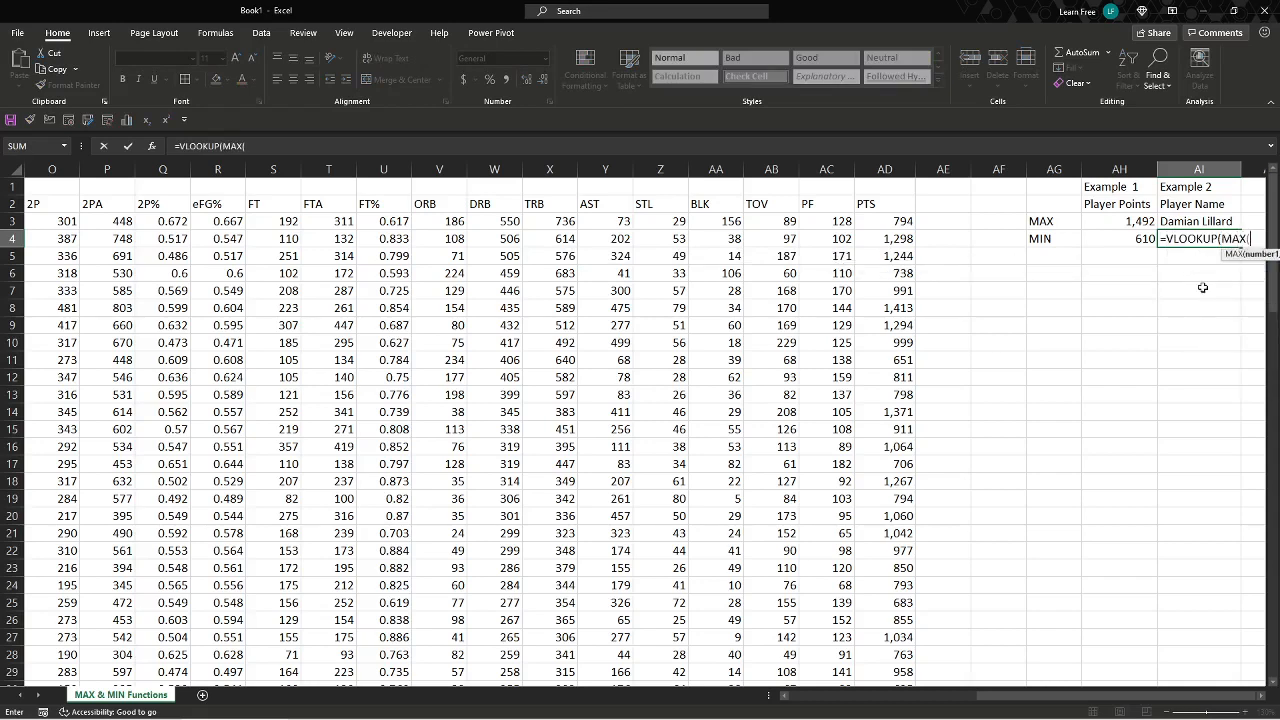
- Give the nested MAX in AI4 the absolute Rk column range $A$2:$A$102 and close it as the lookup value
key(ctrl+Left)
key(ctrl+Left)
key(ctrl+Left)
key(ctrl+Left)
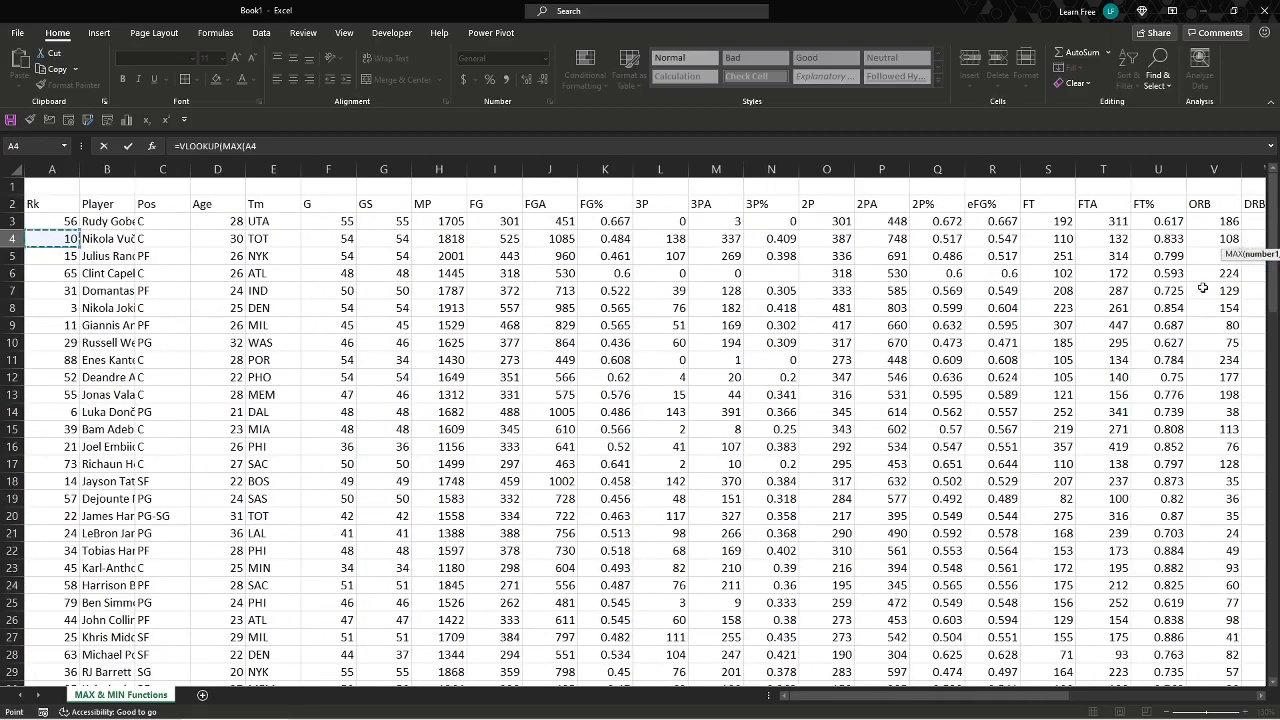
click(66, 203)
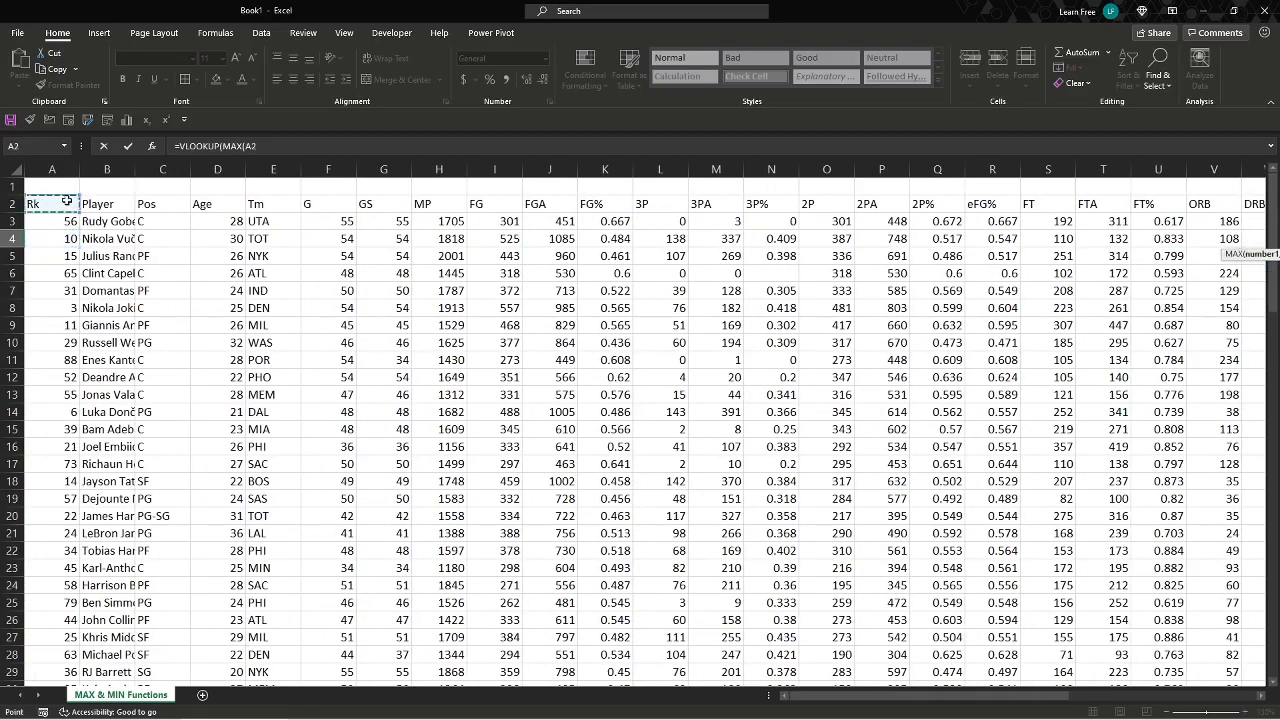
key(ctrl+shift+Down)
key(F4)
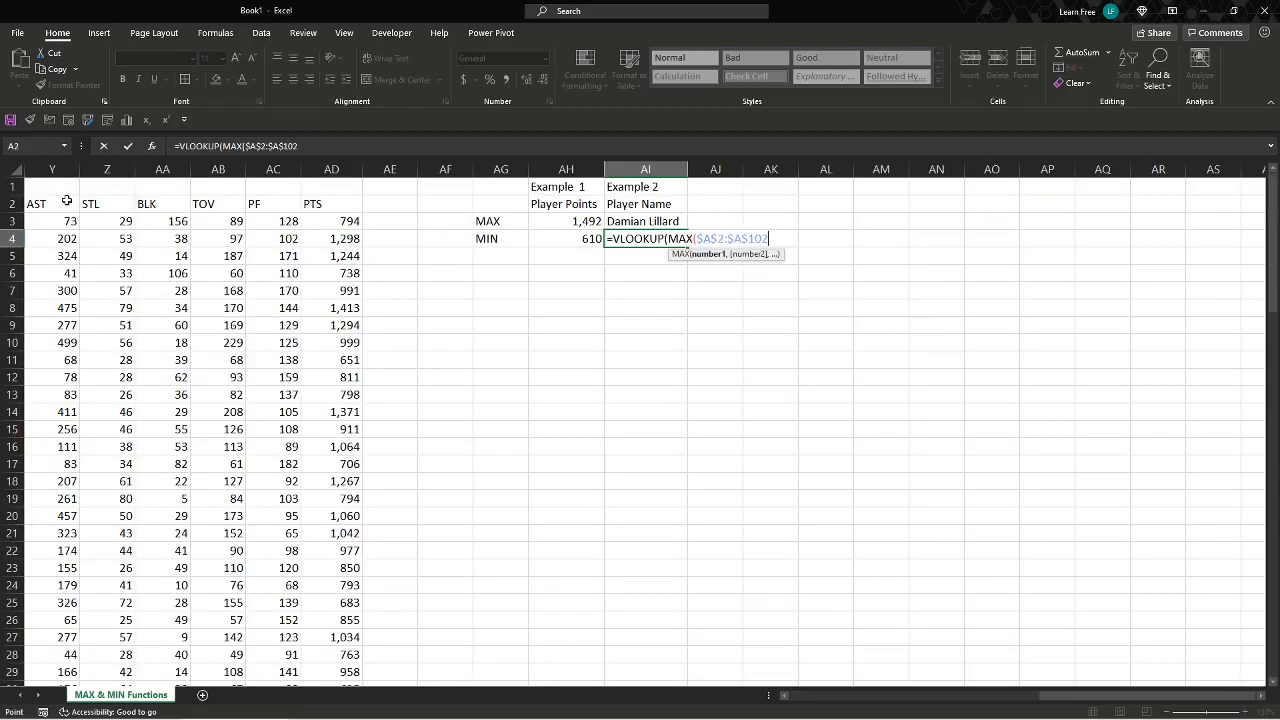
text())
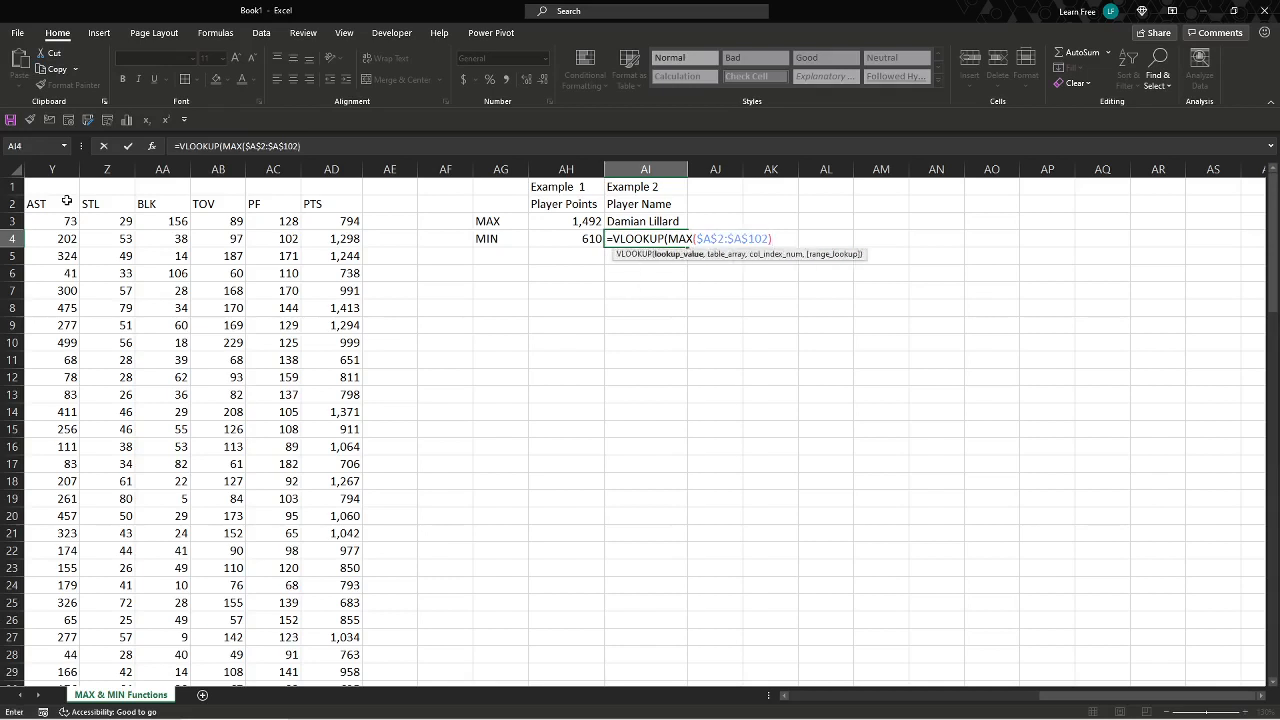
text(,)
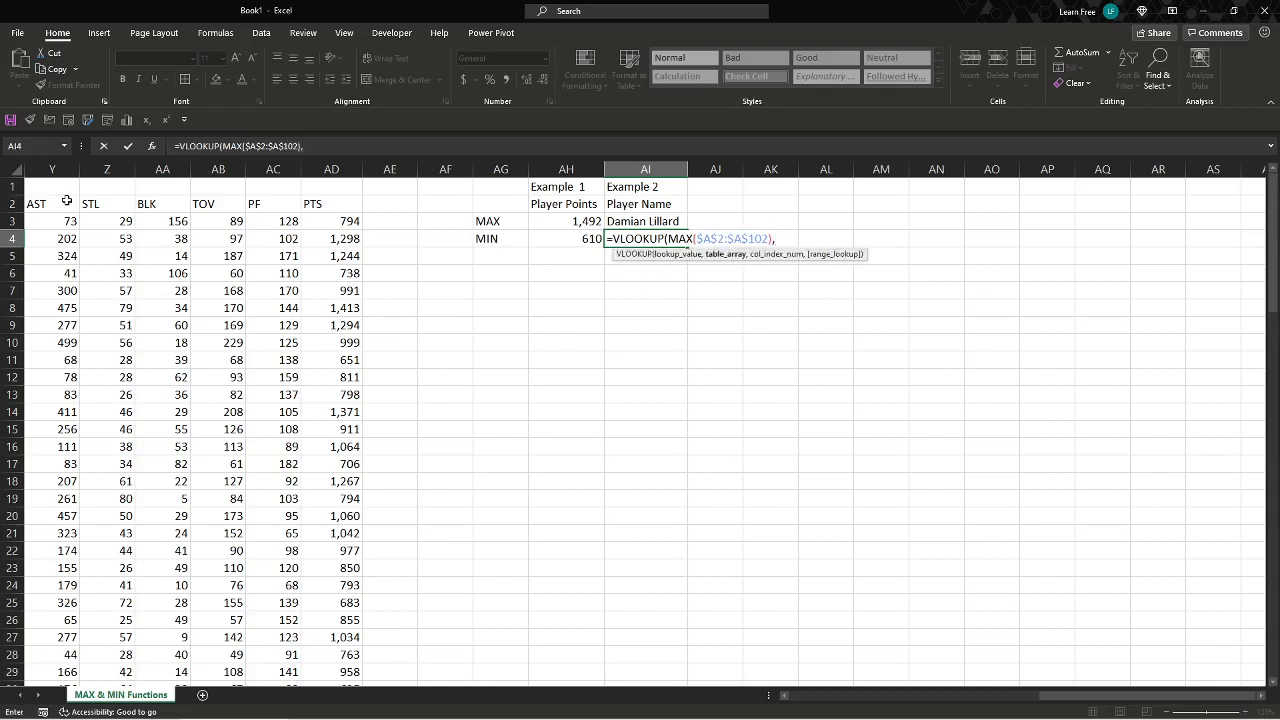
- Set the AI4 VLOOKUP's table array to the absolute Rk and Player range $A$2:$B$102
key(ctrl+Left)
key(ctrl+Left)
key(ctrl+Left)
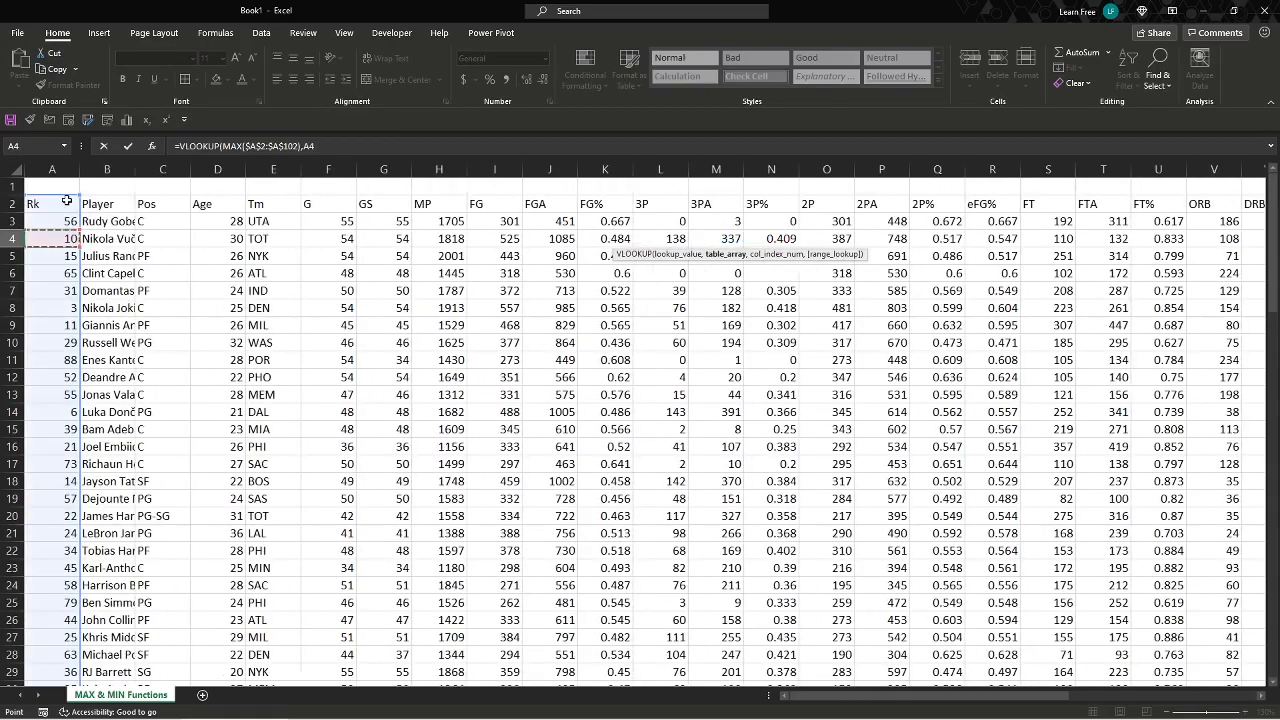
drag(66, 201, 107, 203)
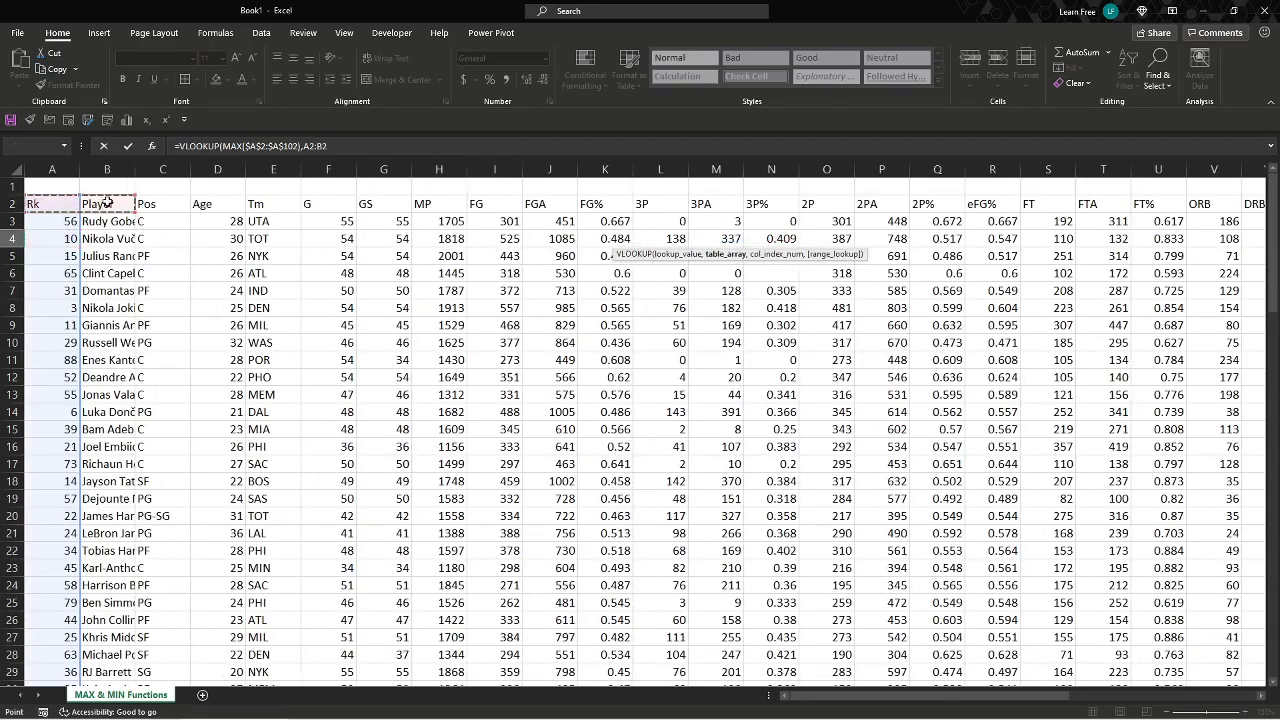
key(ctrl+shift+Down)
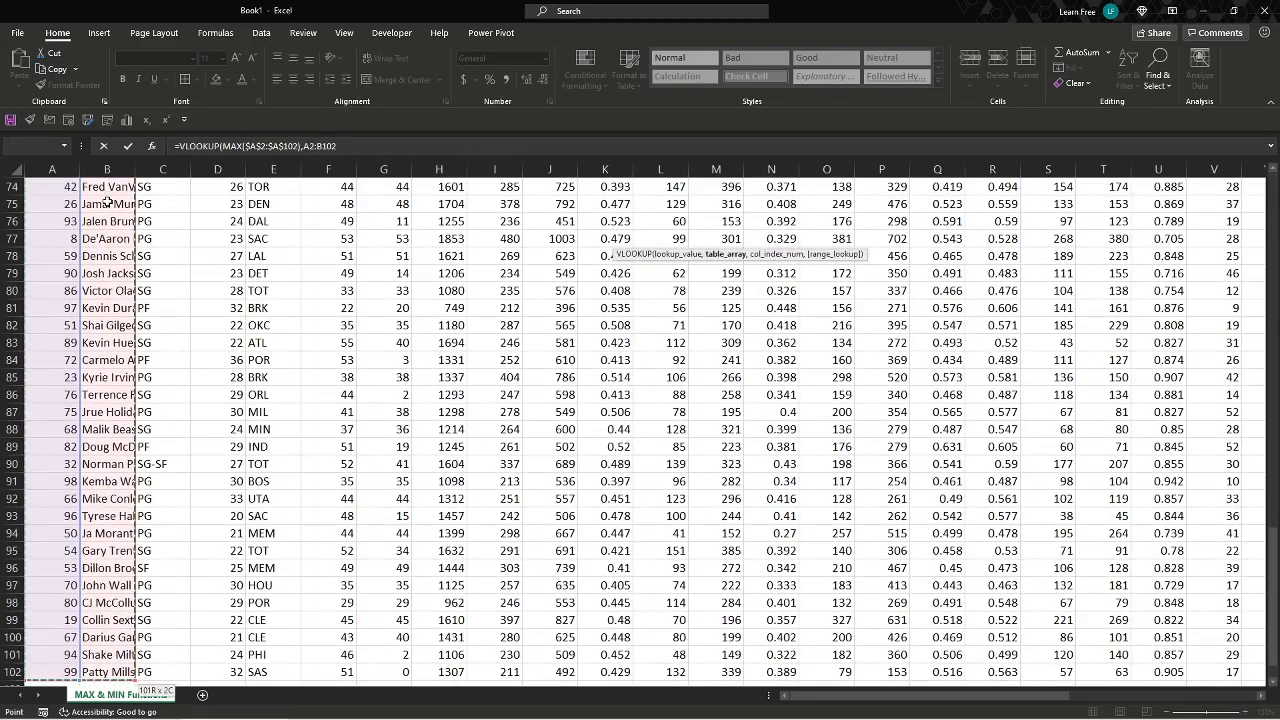
key(F4)
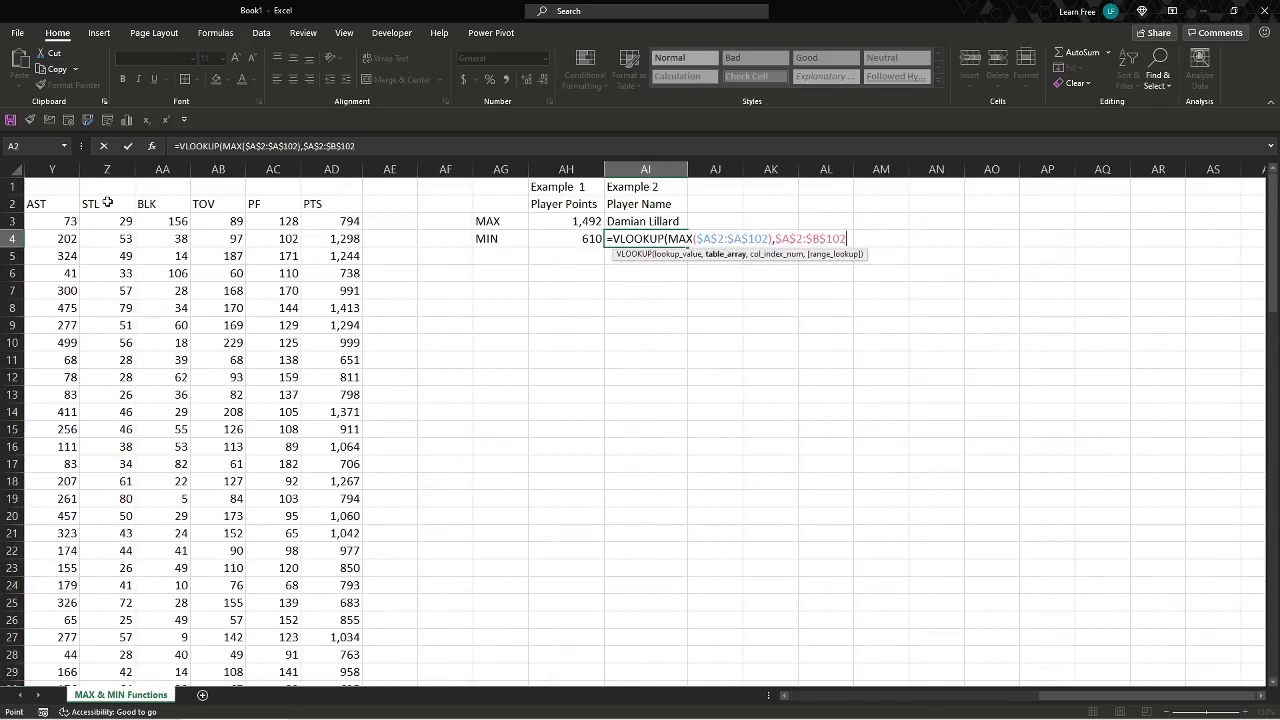
text(,)
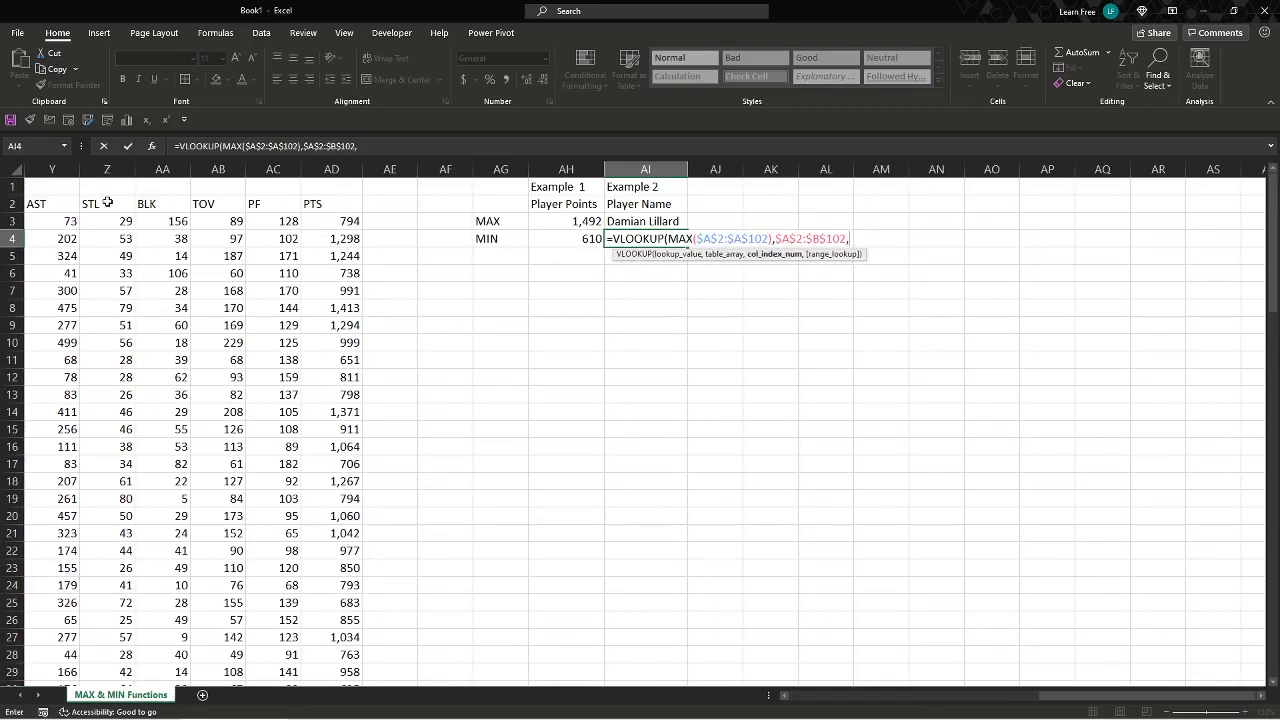
- Complete the AI4 VLOOKUP with column index 2 and range lookup 0, and review the formulas in AI4 and AI3
middle_click(962, 349)
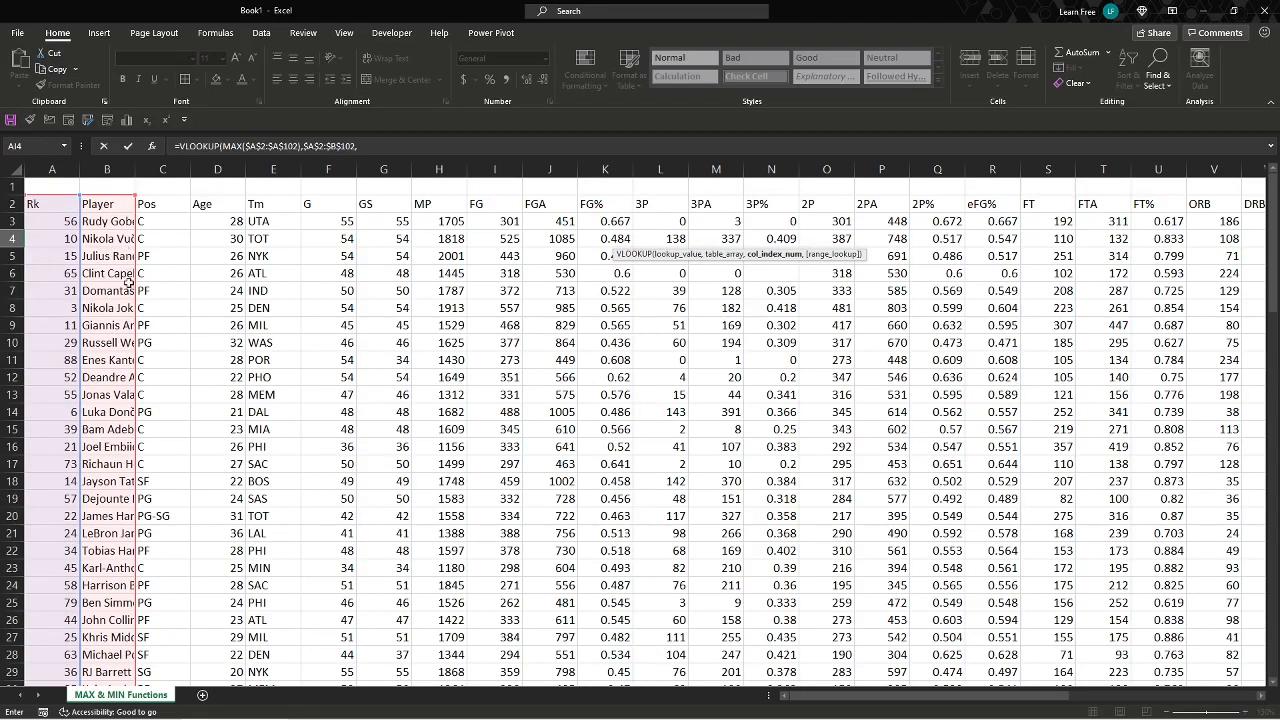
text(,)
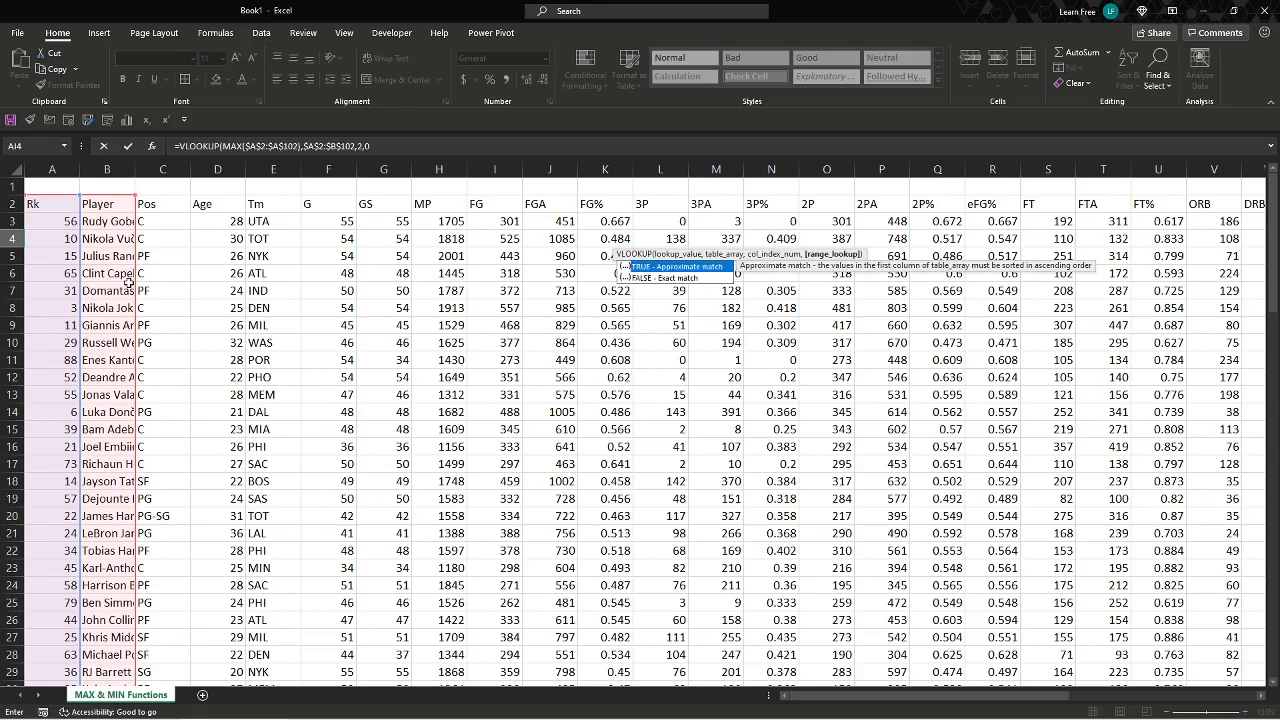
text(0)
key(Return)
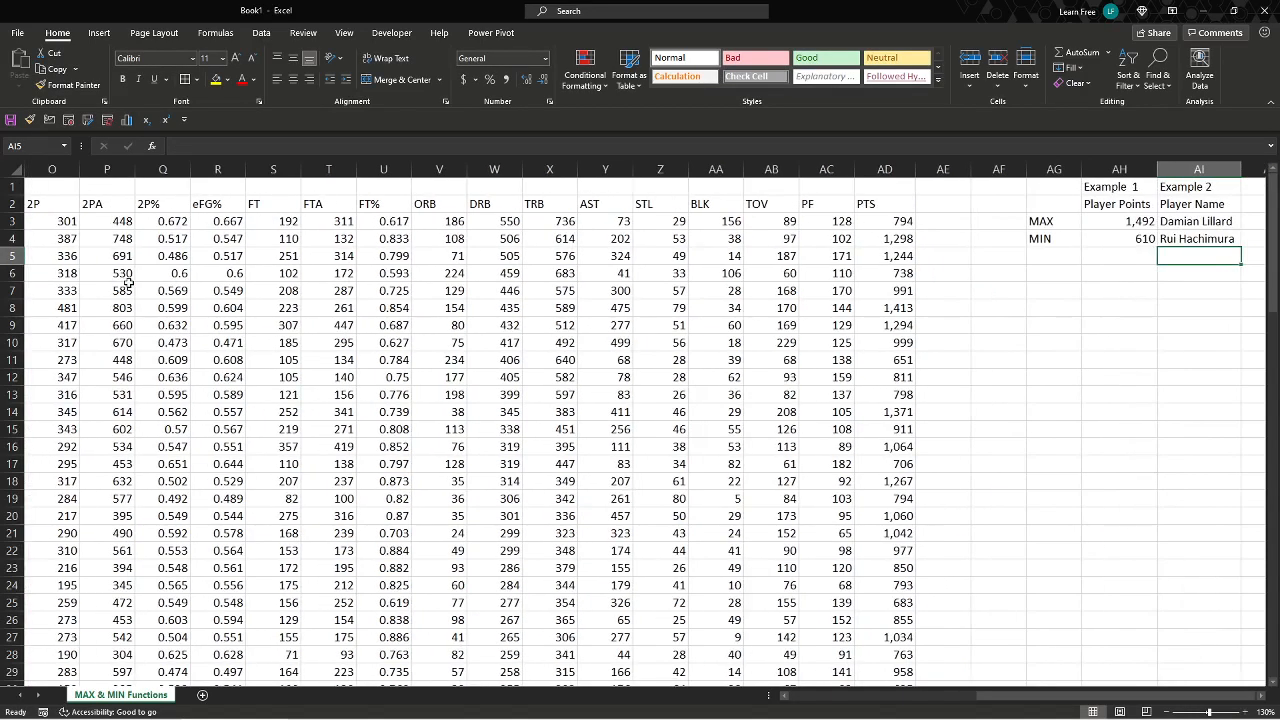
click(1200, 238)
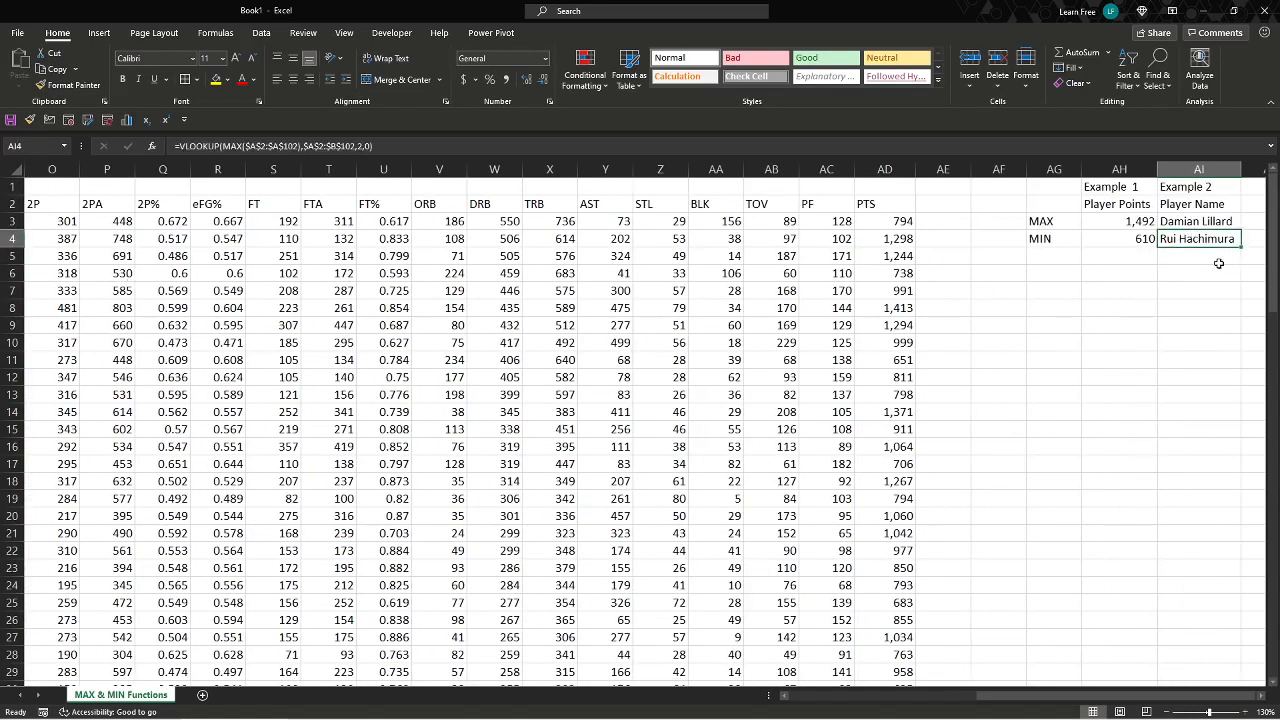
click(1176, 228)
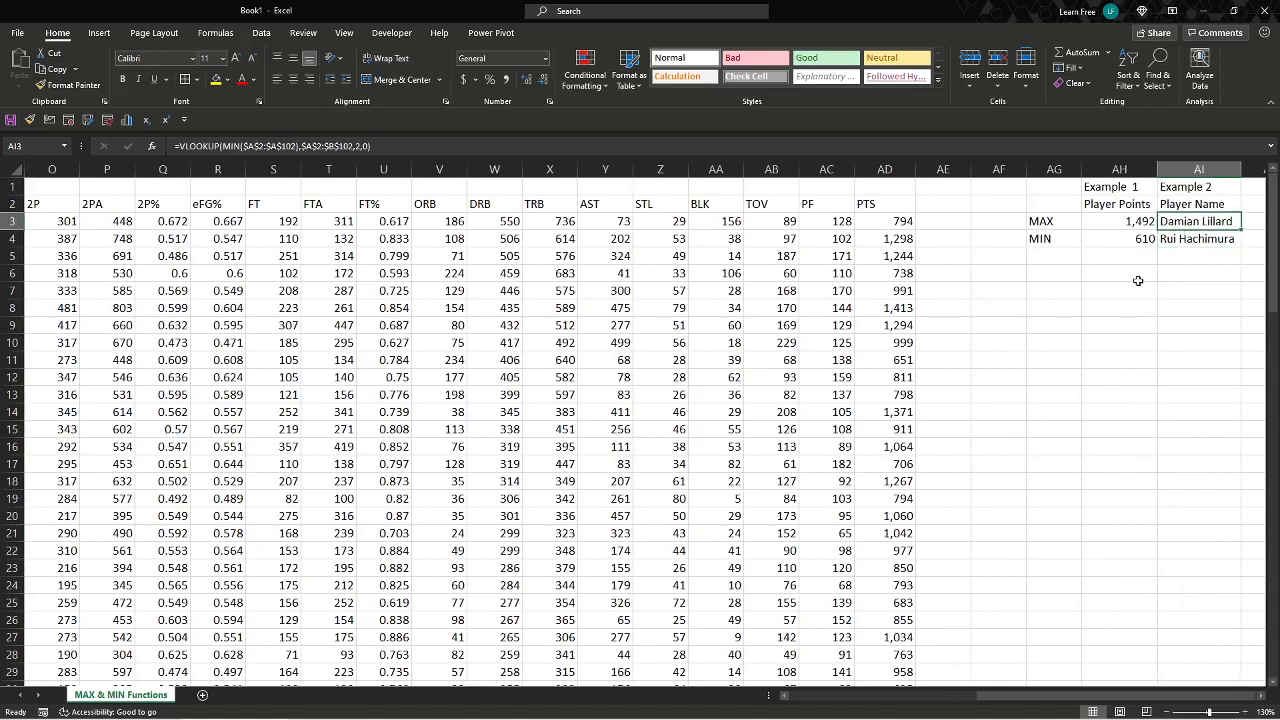